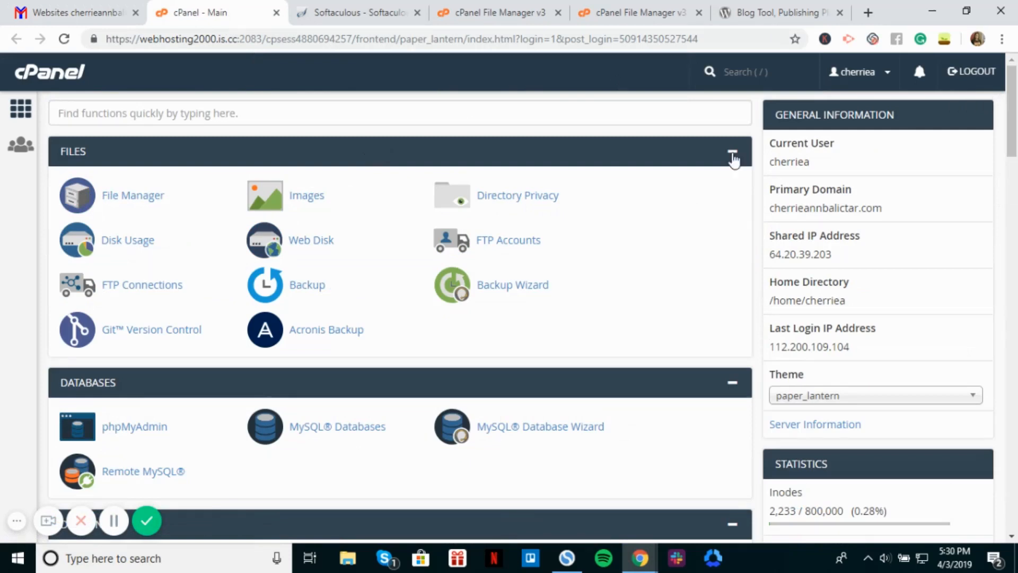
- Open the WordPress script page from cPanel's Softaculous Apps Installer section
drag(1013, 93, 1013, 473)
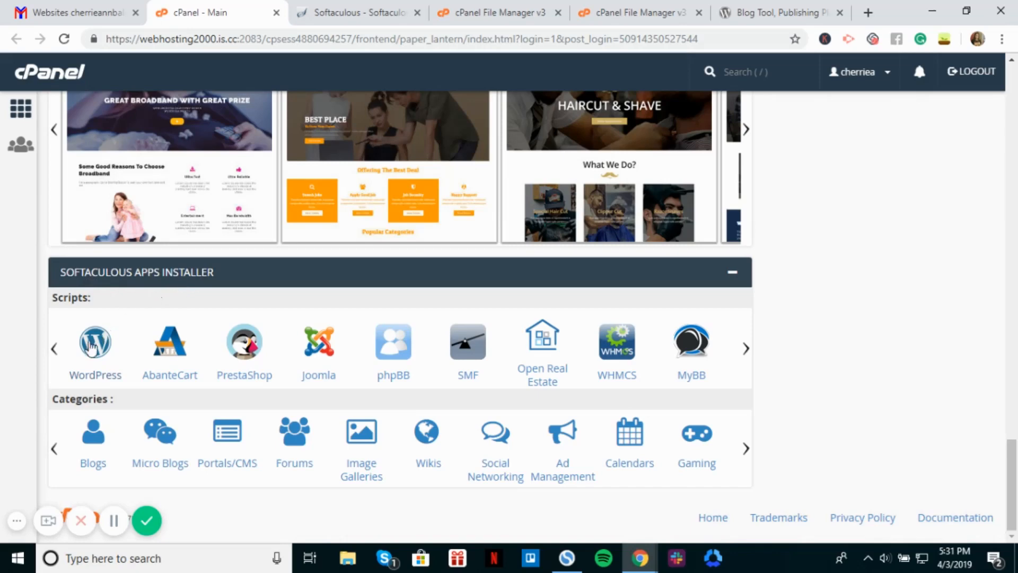
click(92, 351)
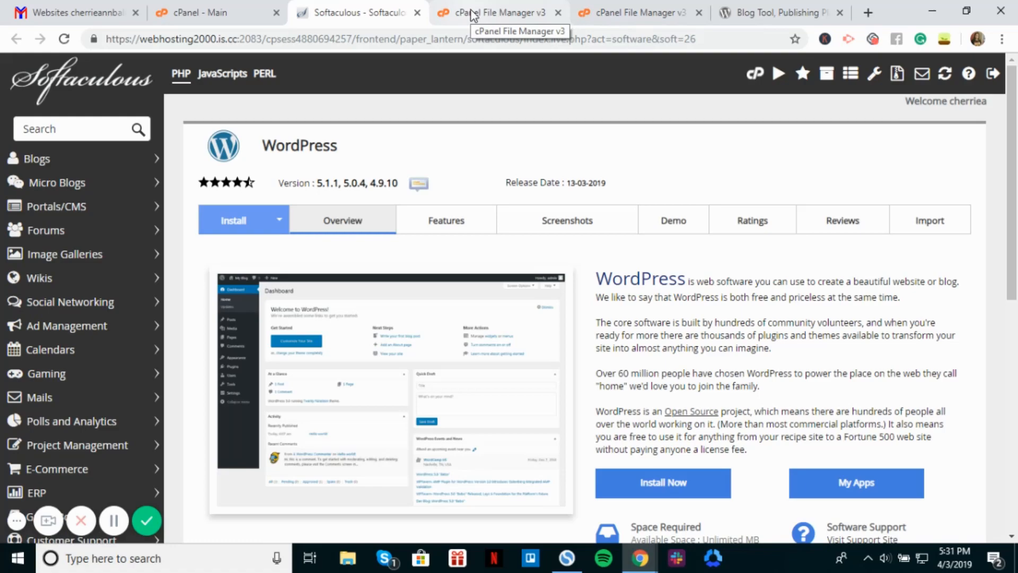
- Return to the cPanel main page's Files section and view the home directory in File Manager
click(200, 9)
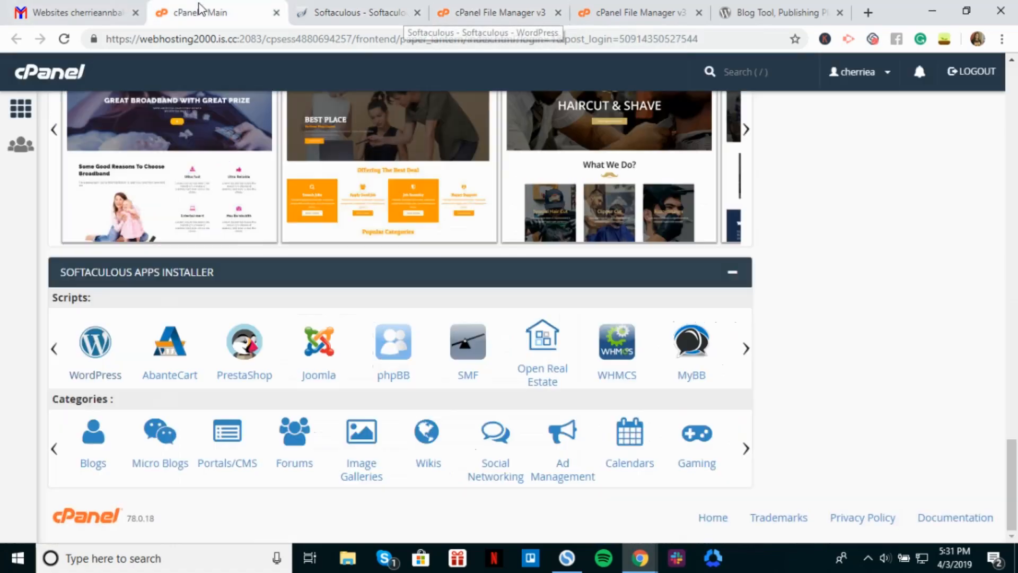
drag(1009, 444, 1003, 39)
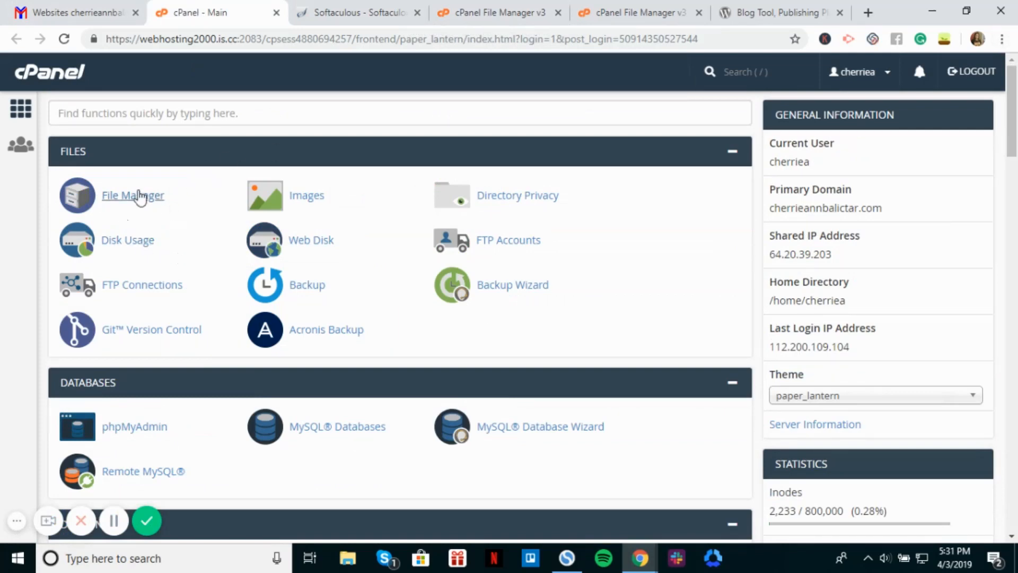
click(463, 16)
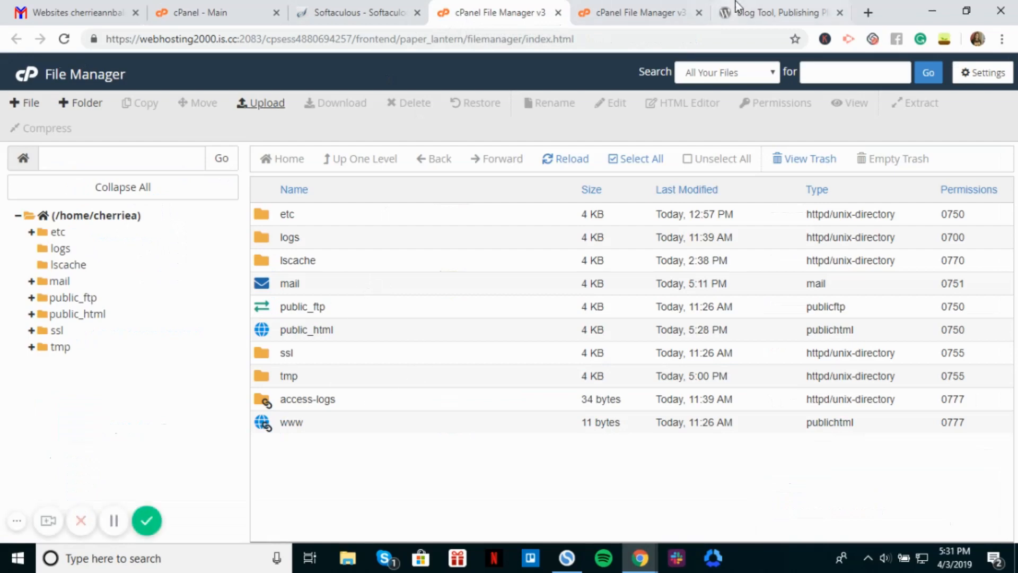
- Open the Get WordPress page on wordpress.org and view the WordPress 5.1.1 download option
click(754, 12)
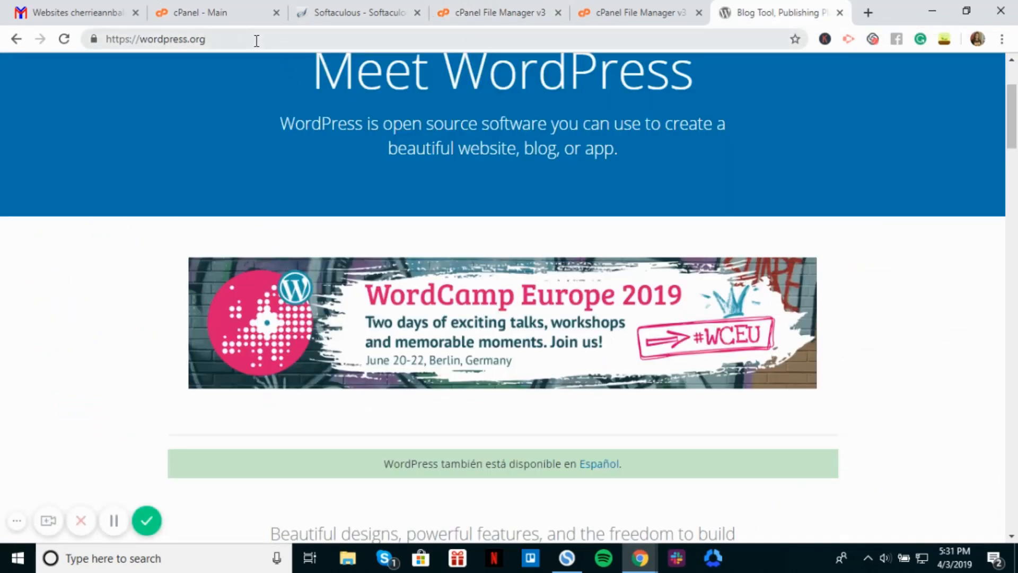
scroll(664, 199, down, 1)
scroll(663, 199, up, 4)
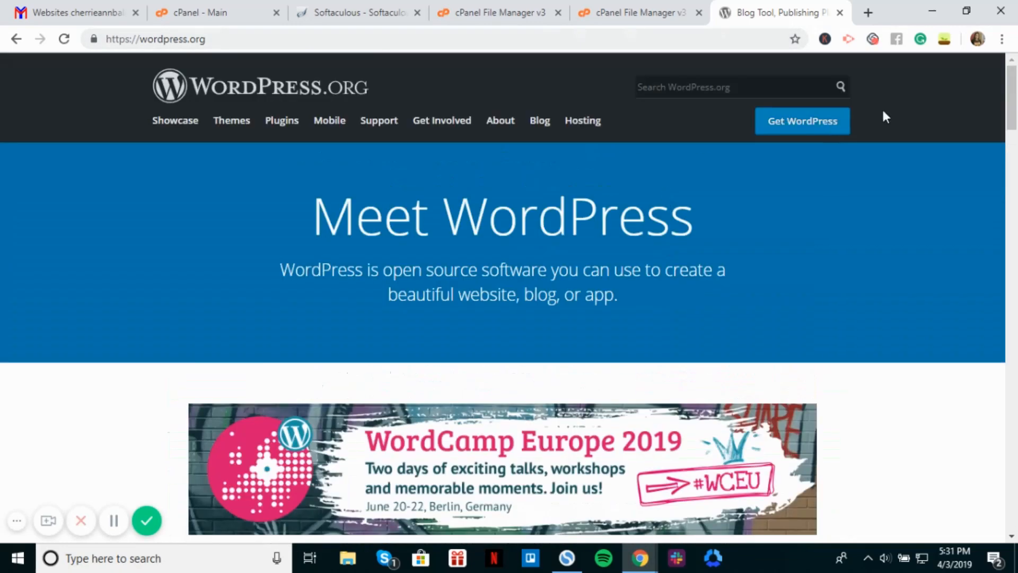
click(806, 129)
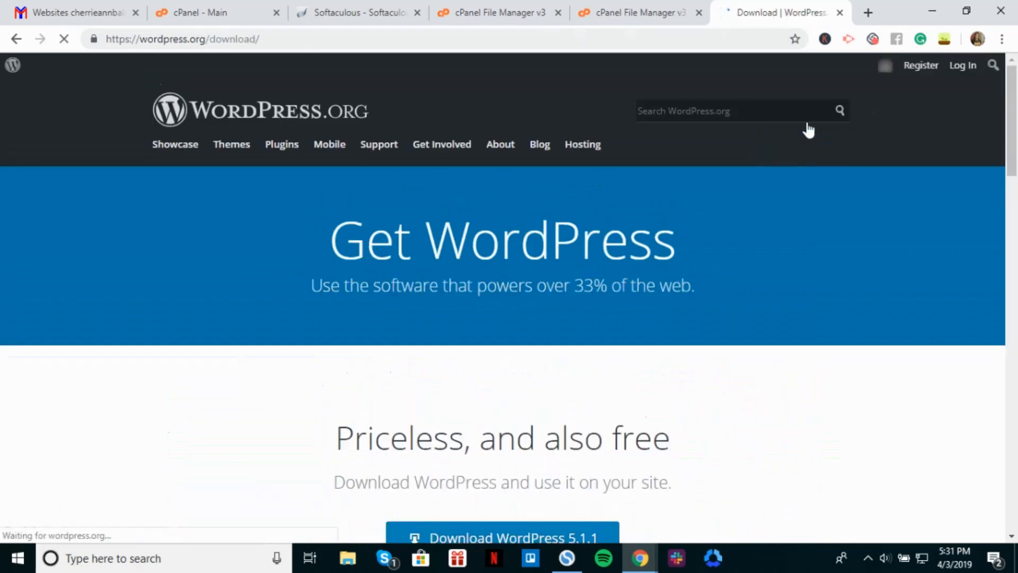
scroll(525, 297, down, 1)
scroll(482, 416, down, 1)
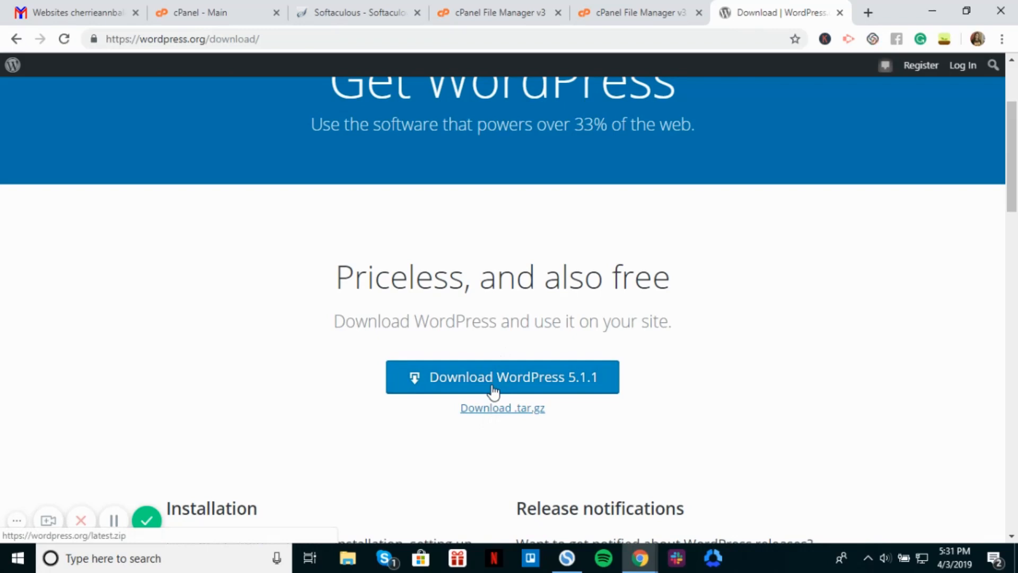
- Review File Manager's home directory and its File Upload page
click(608, 13)
click(485, 12)
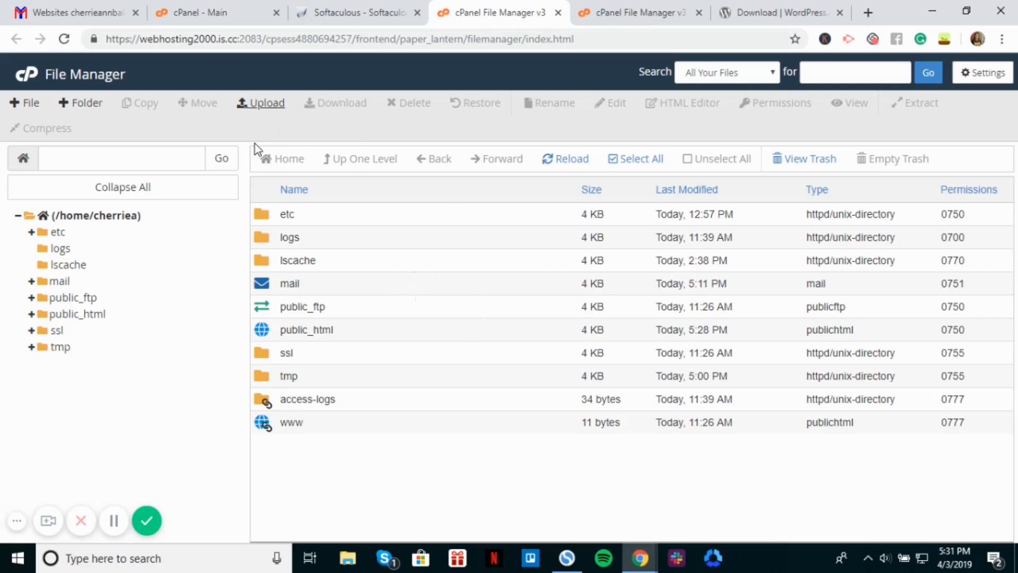
click(604, 12)
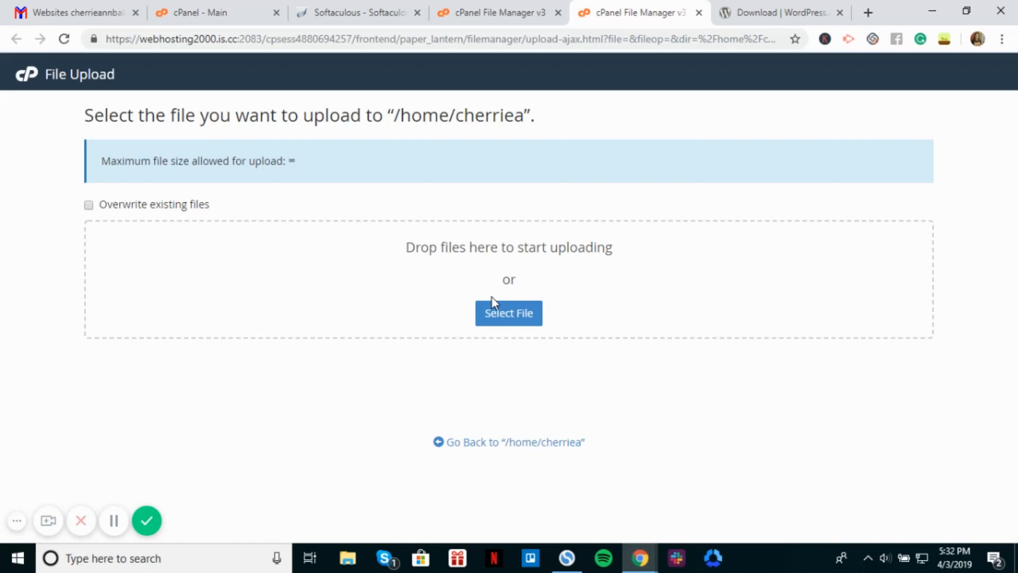
- Close the File Upload, WordPress download and File Manager pages, leaving the Softaculous WordPress page open
click(699, 13)
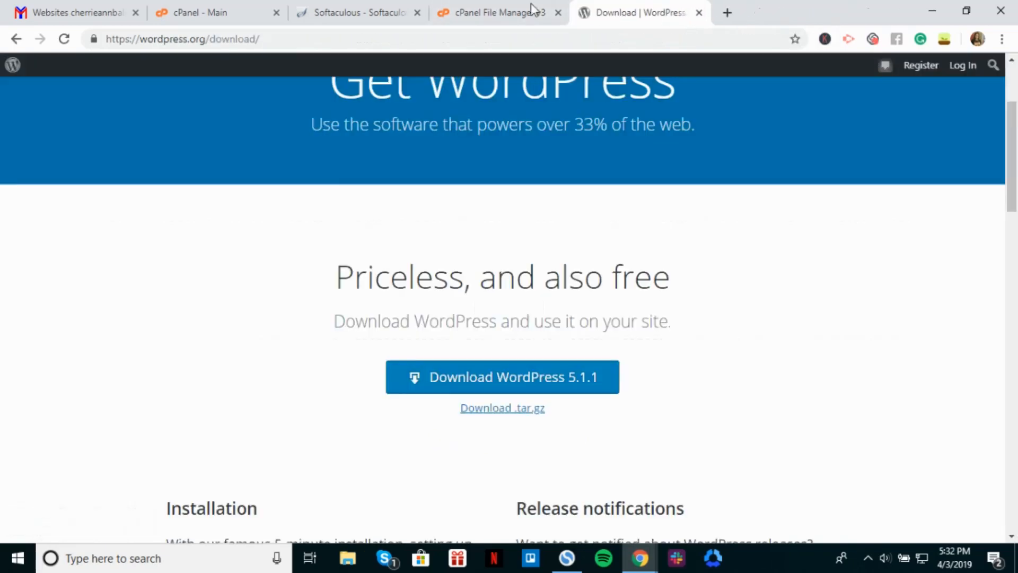
click(504, 14)
click(610, 13)
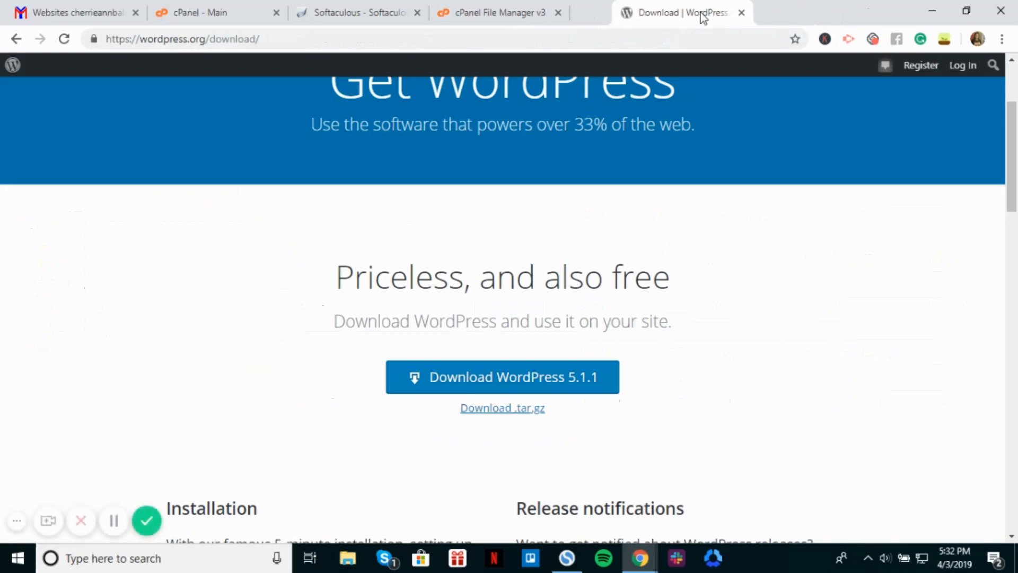
click(699, 12)
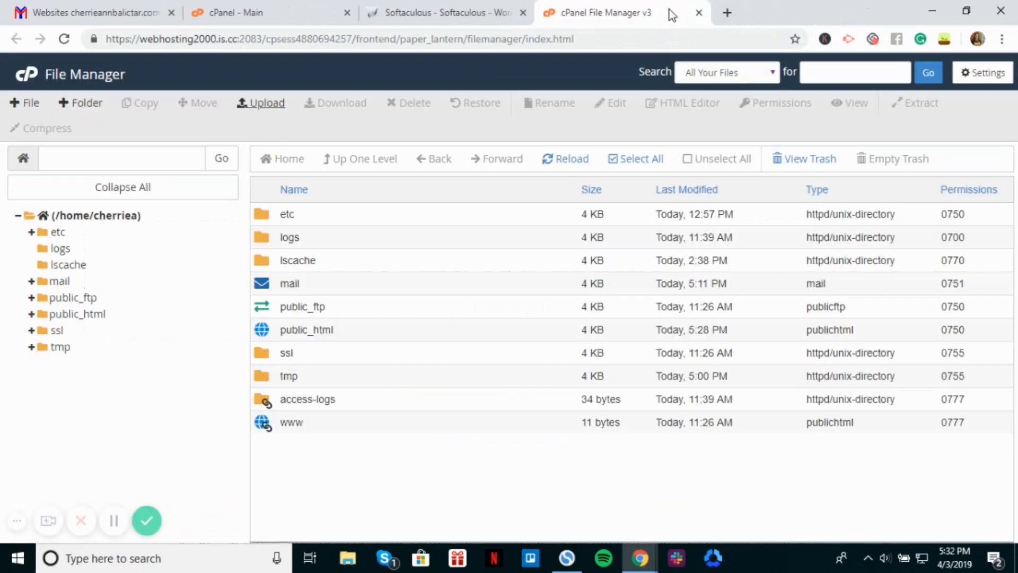
click(699, 13)
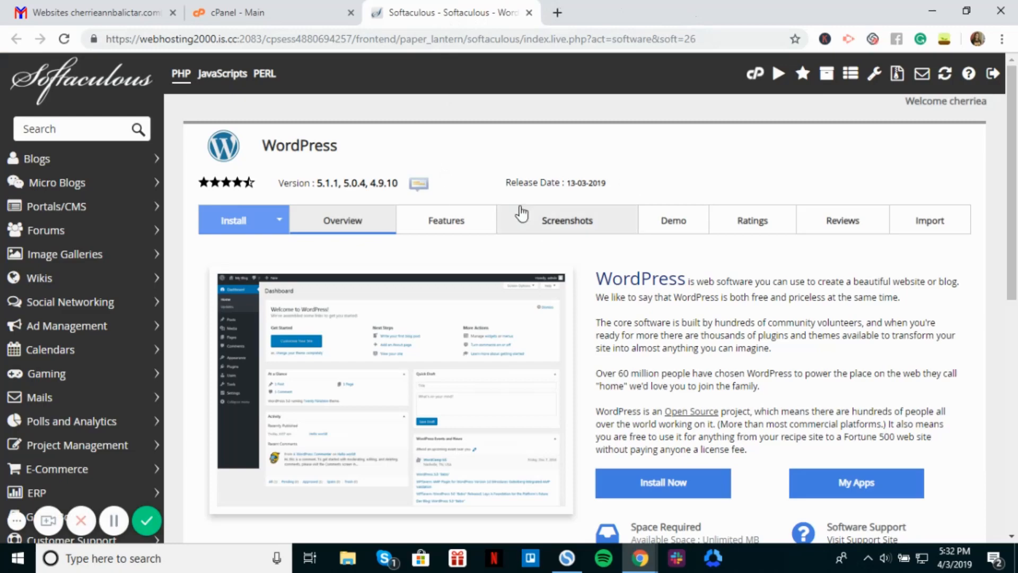
- Remove the current WordPress 5.1.1 installation in the wp directory, including its directory, database and database user
scroll(520, 212, down, 4)
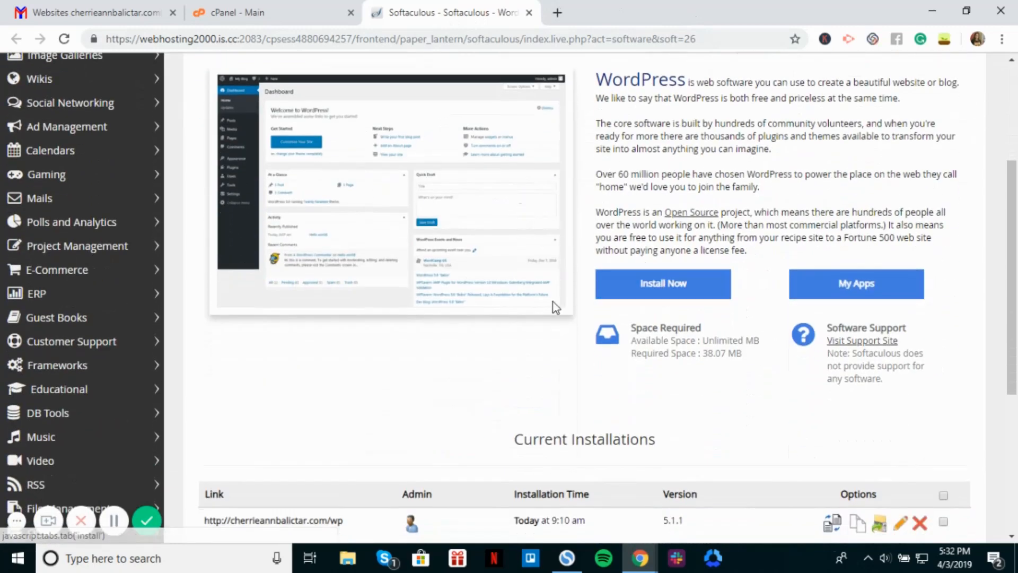
scroll(629, 274, down, 2)
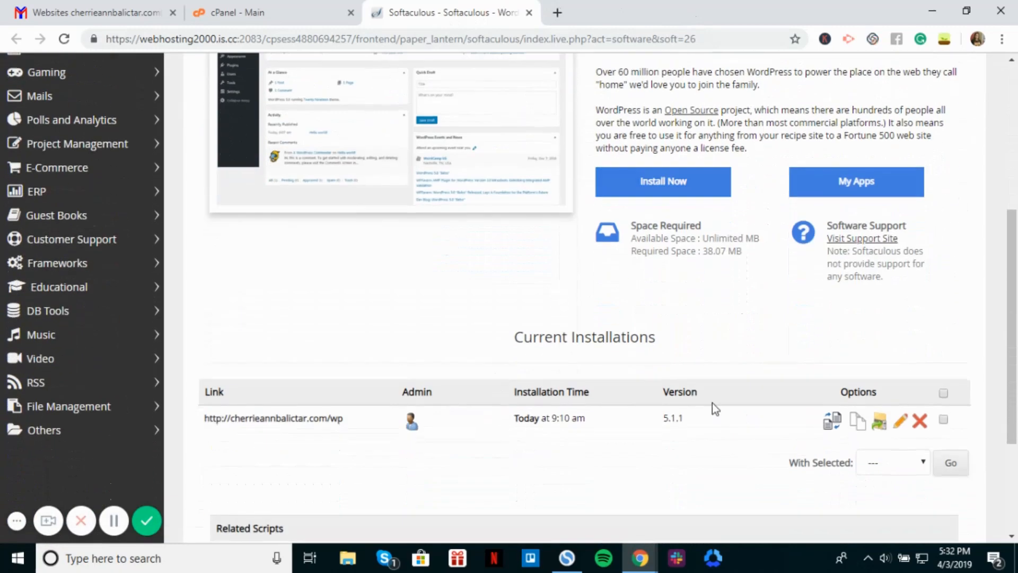
click(921, 423)
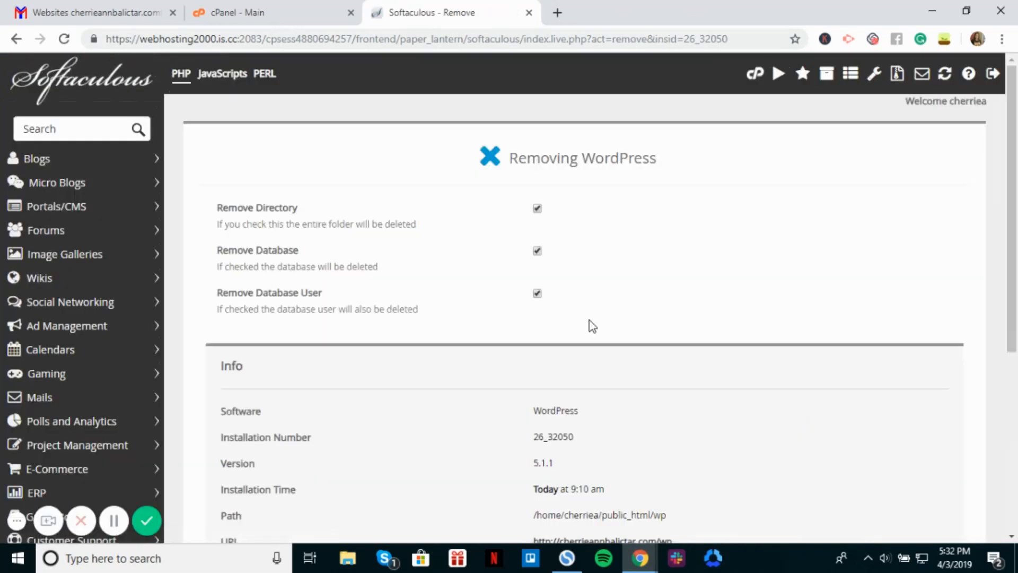
scroll(592, 326, down, 5)
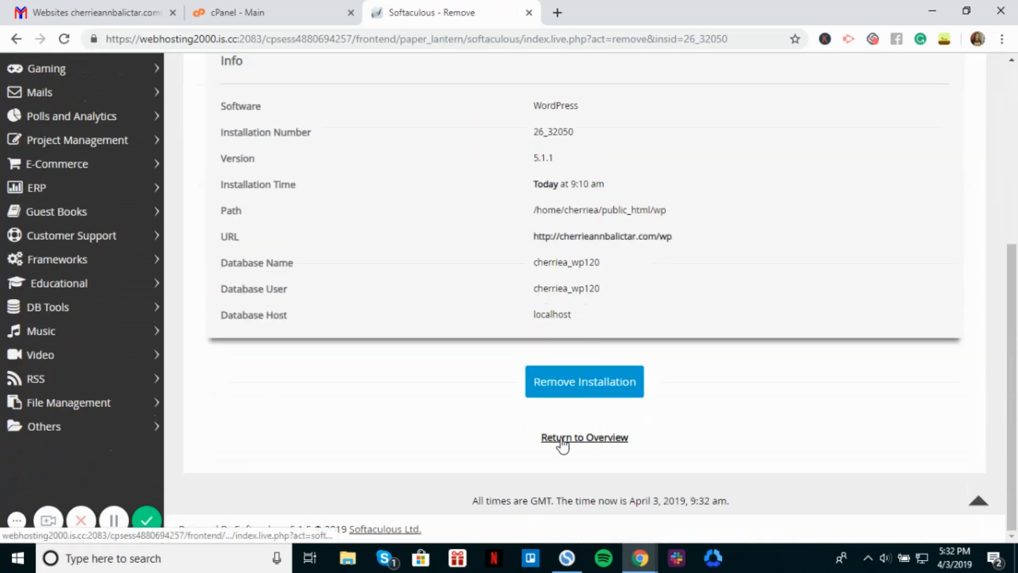
click(583, 384)
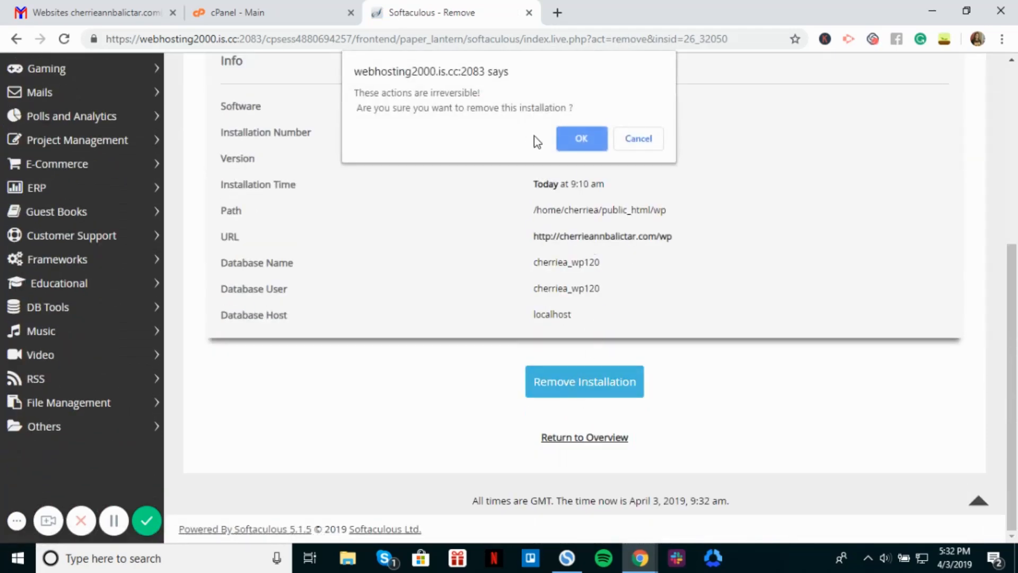
click(572, 136)
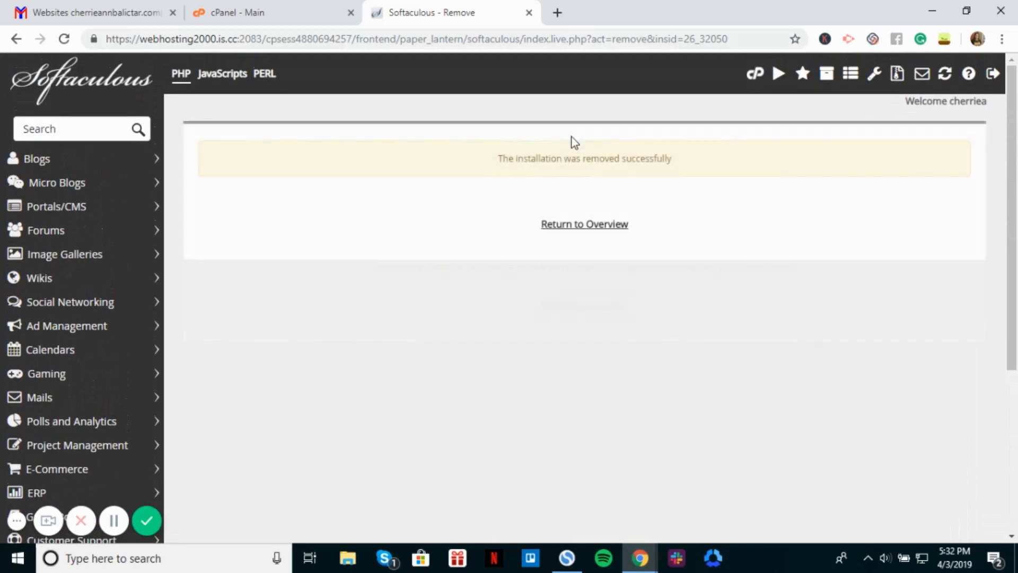
- Return to the WordPress overview in Softaculous and open the form for a new installation
click(609, 228)
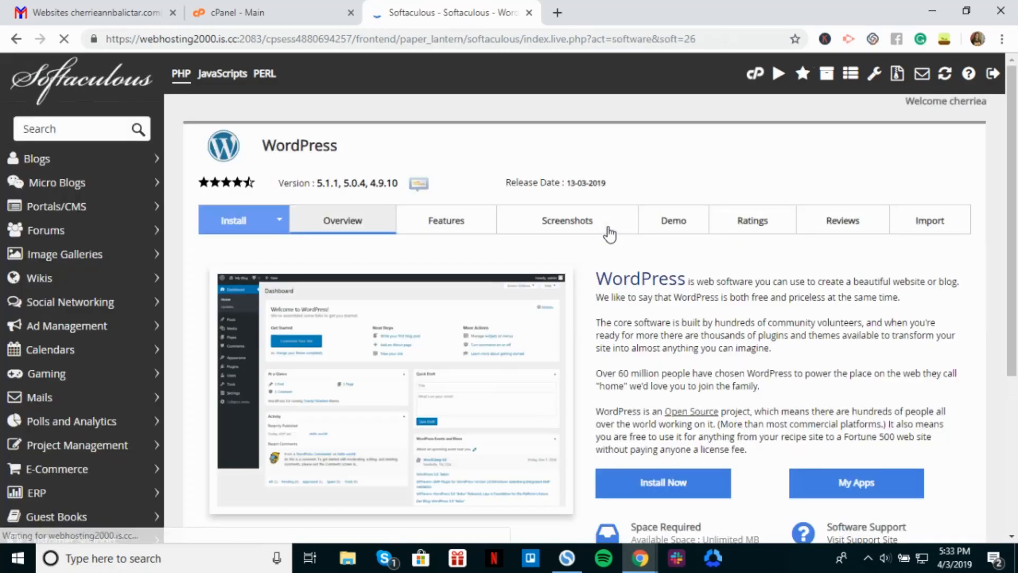
scroll(610, 234, down, 4)
scroll(609, 234, up, 3)
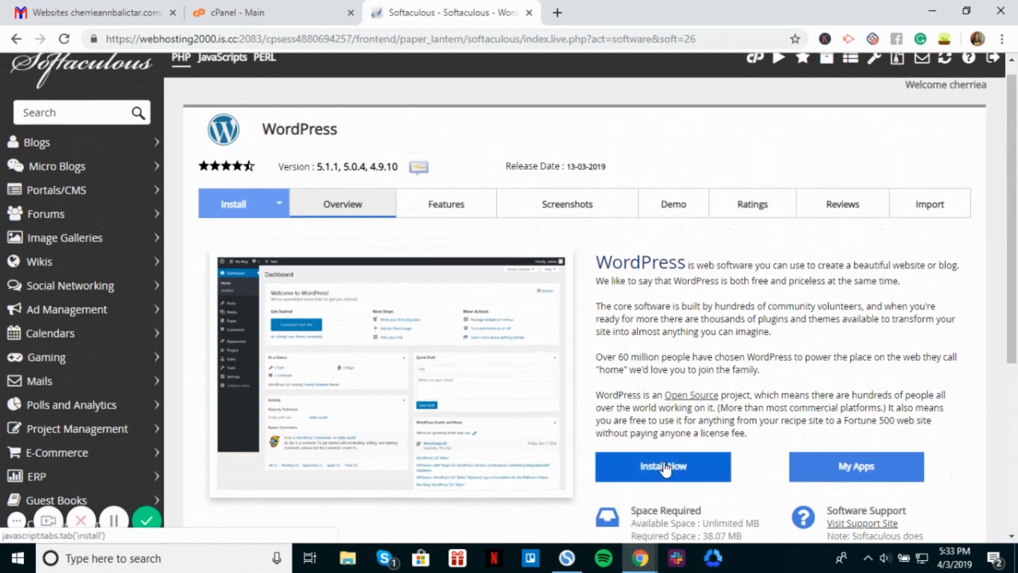
click(663, 467)
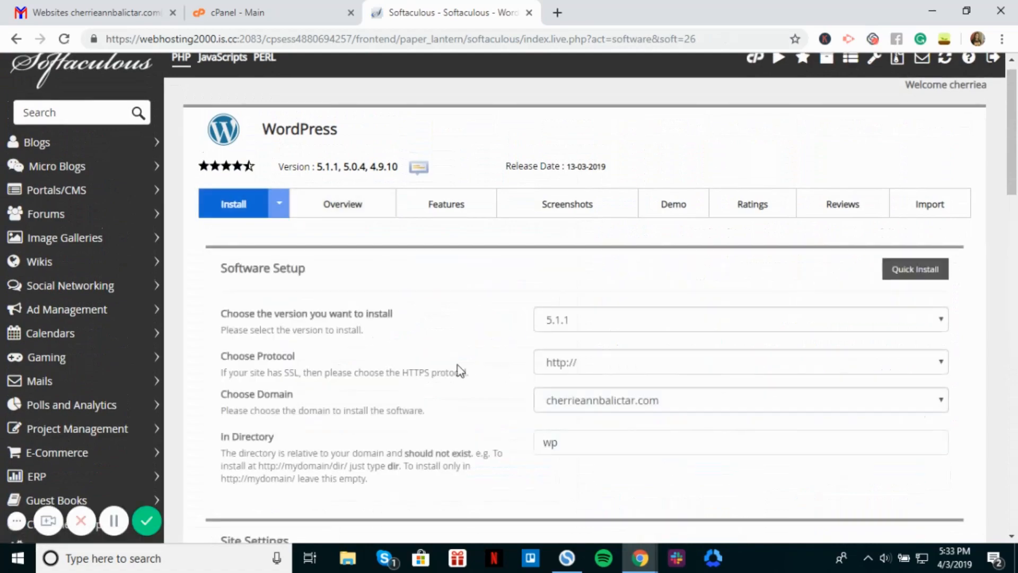
- Replace the Site Name in Site Settings with the site owner's full name
scroll(458, 365, down, 5)
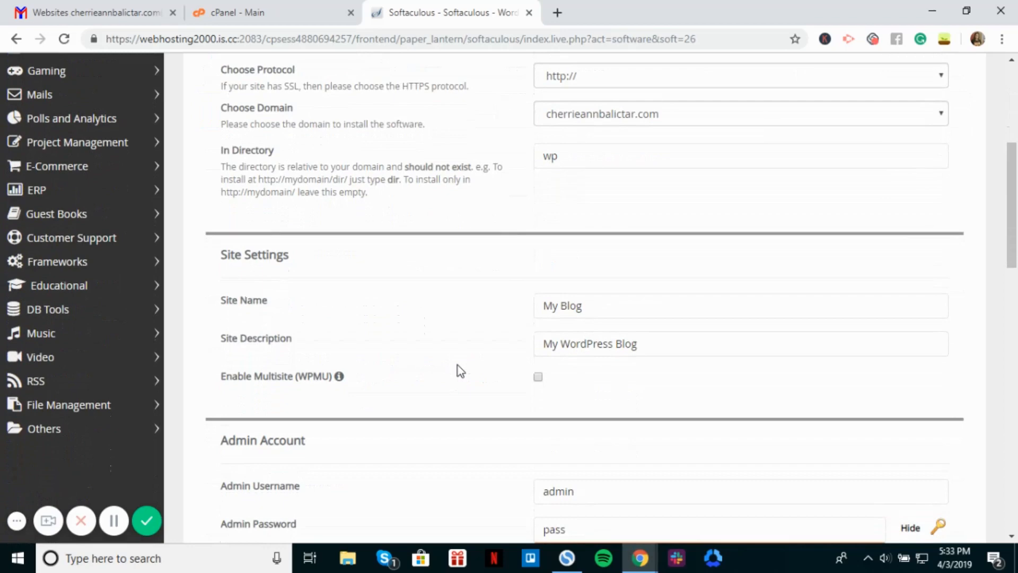
scroll(457, 365, down, 2)
click(598, 144)
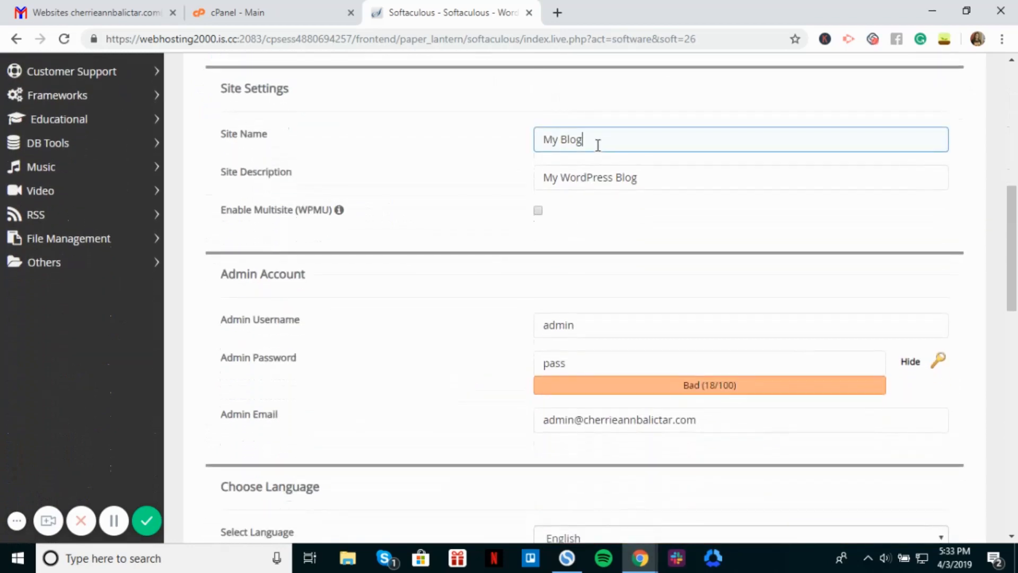
key(BackSpace)
key(BackSpace)
key(BackSpace)
key(BackSpace)
key(BackSpace)
key(BackSpace)
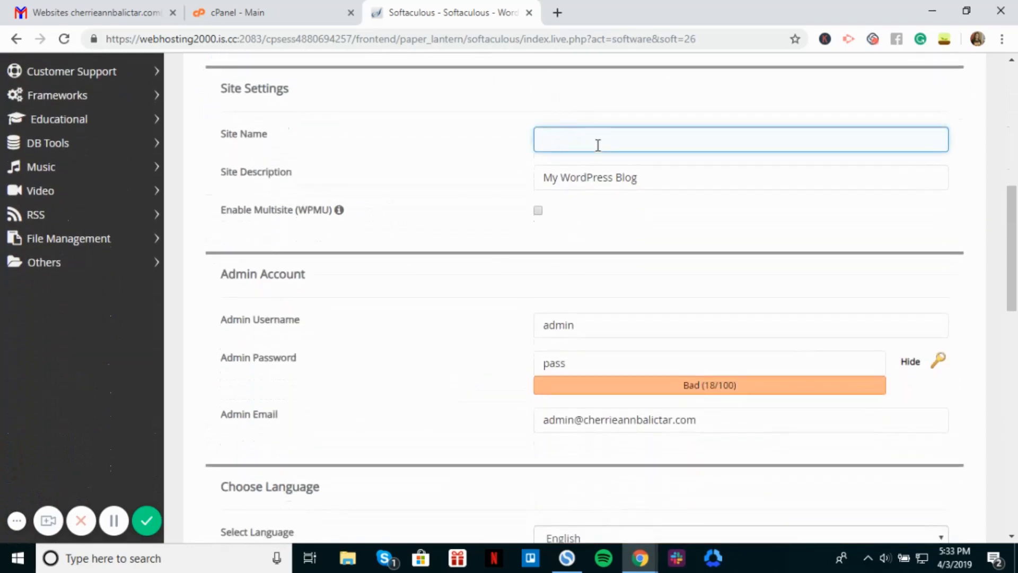
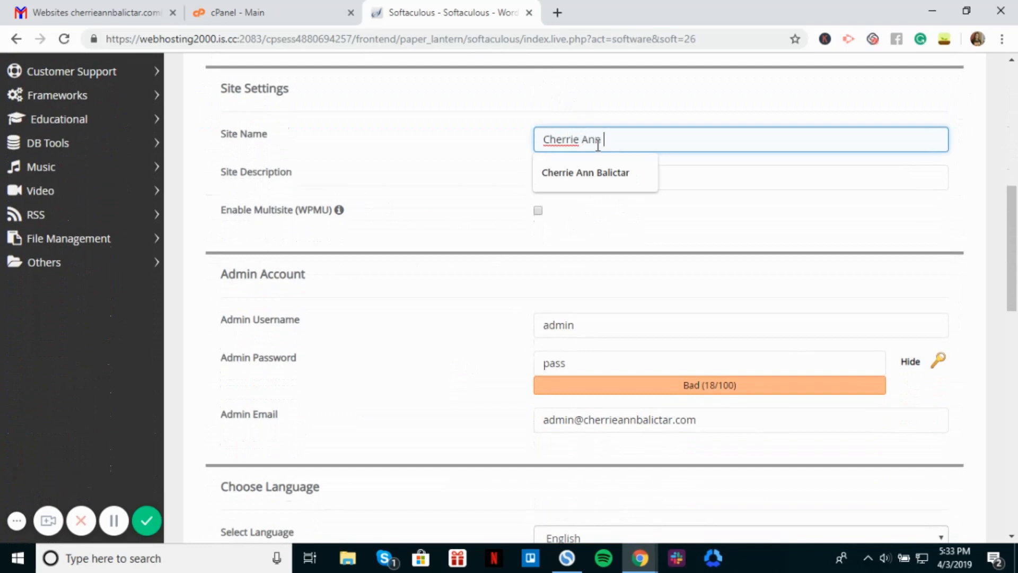
- Set the Site Description to "Content Writing Website"
key(Tab)
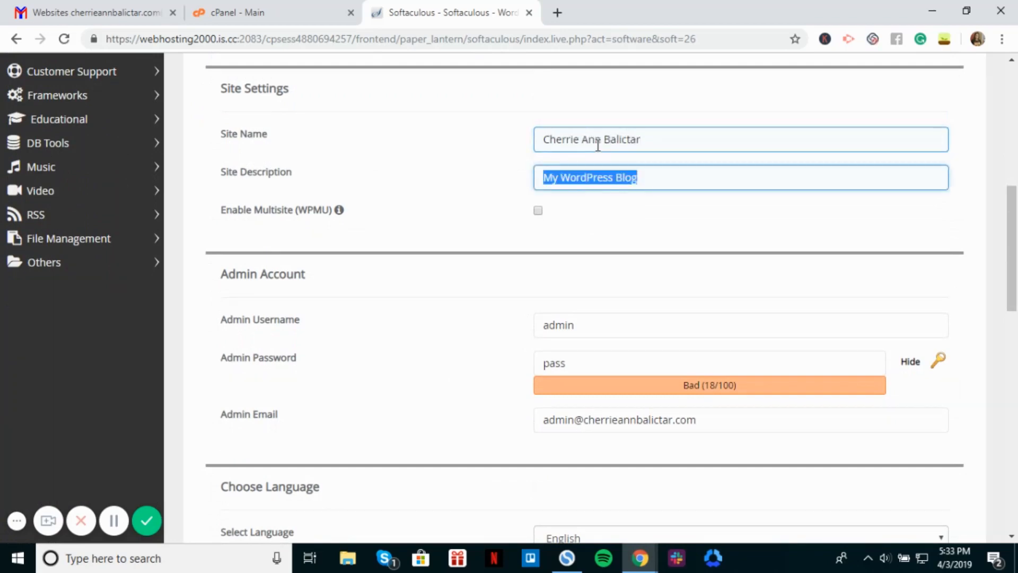
text(Con)
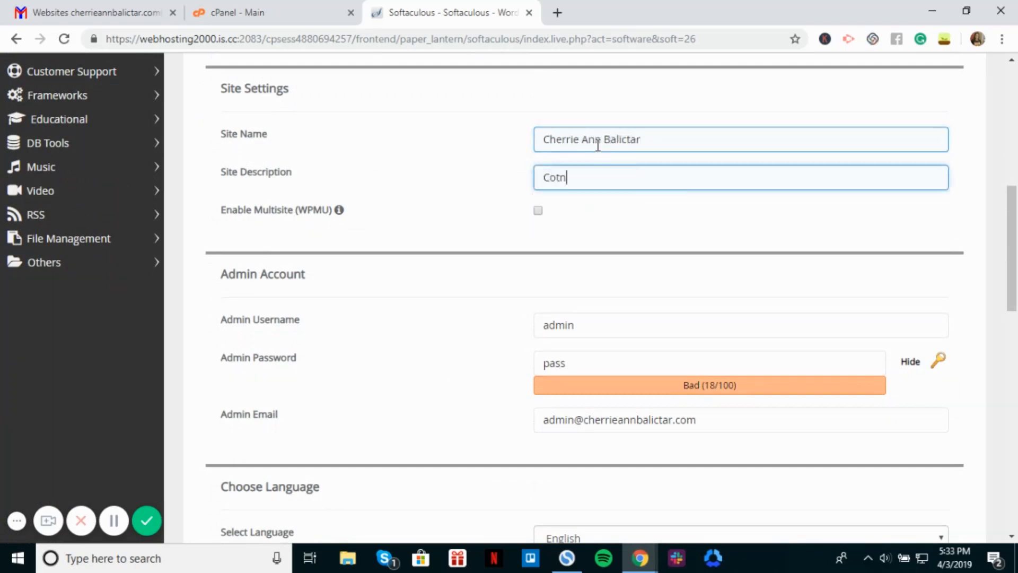
key(BackSpace)
text(ntent )
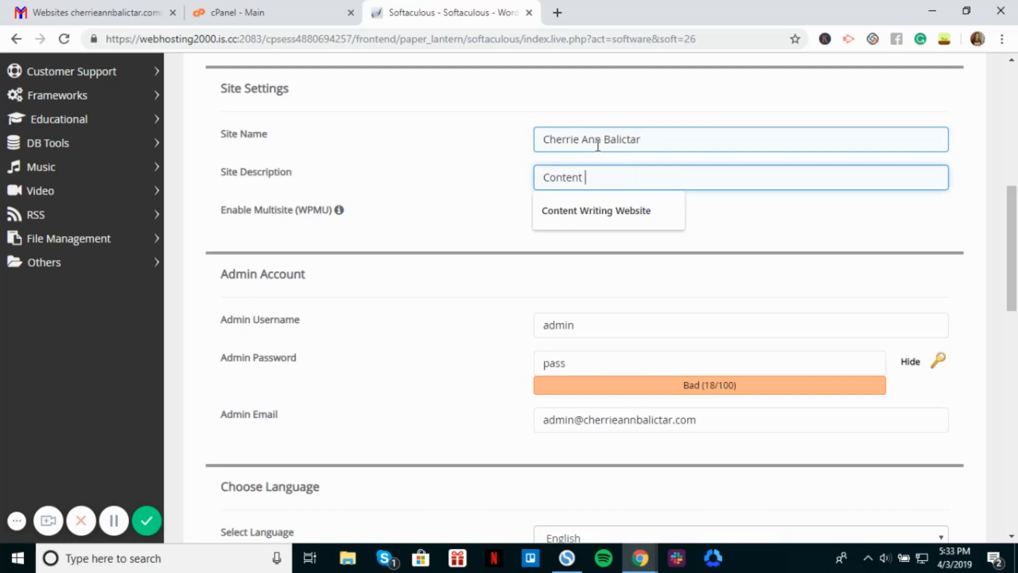
text(Writing Website)
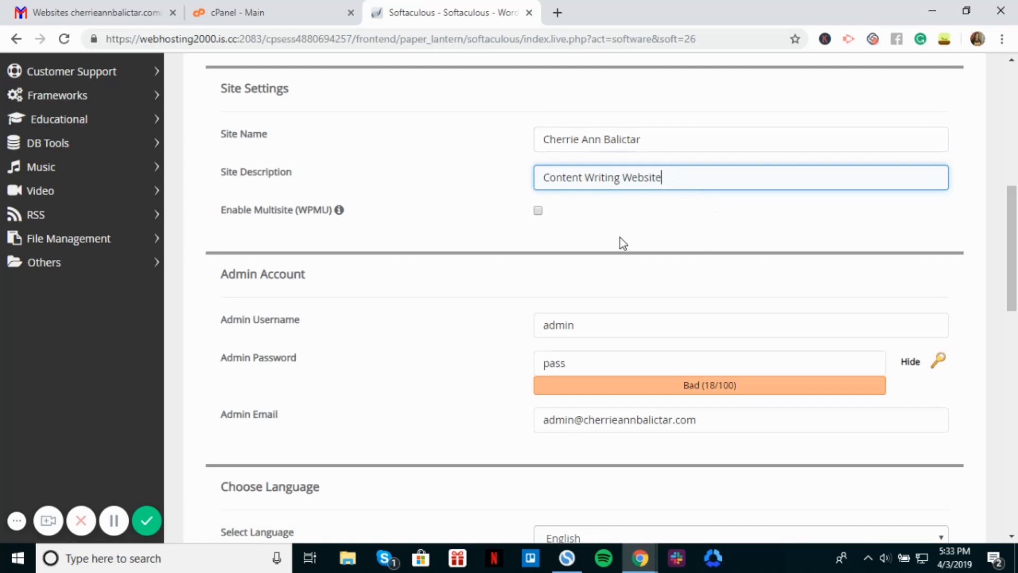
- Replace the default Admin Password in the Admin Account section with a new password
click(567, 316)
click(589, 361)
key(BackSpace)
key(BackSpace)
key(BackSpace)
key(BackSpace)
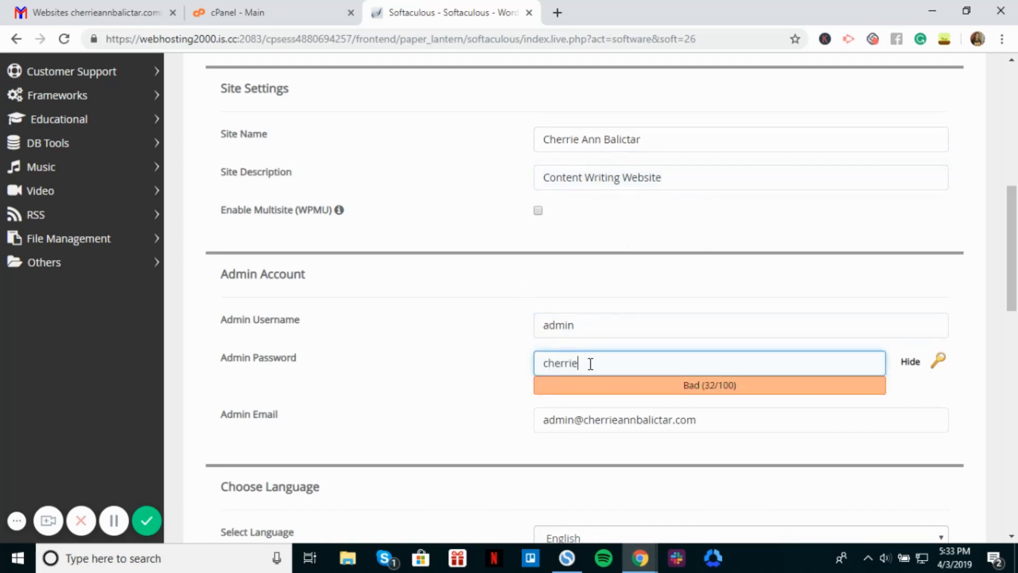
- Replace the default Admin Email in the Admin Account section with the site owner's Gmail address
click(629, 419)
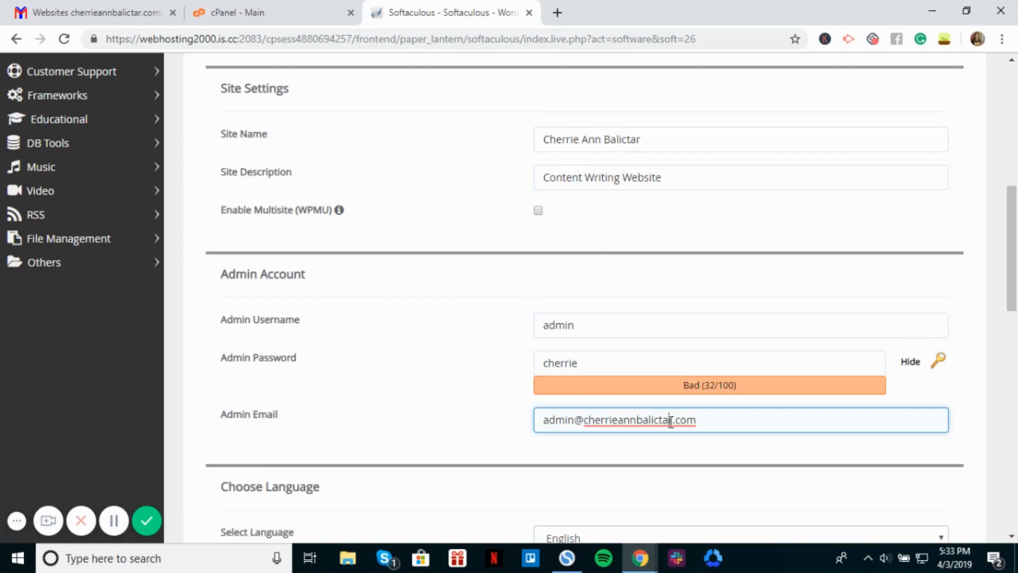
key(BackSpace)
key(BackSpace)
key(BackSpace)
key(BackSpace)
key(BackSpace)
key(BackSpace)
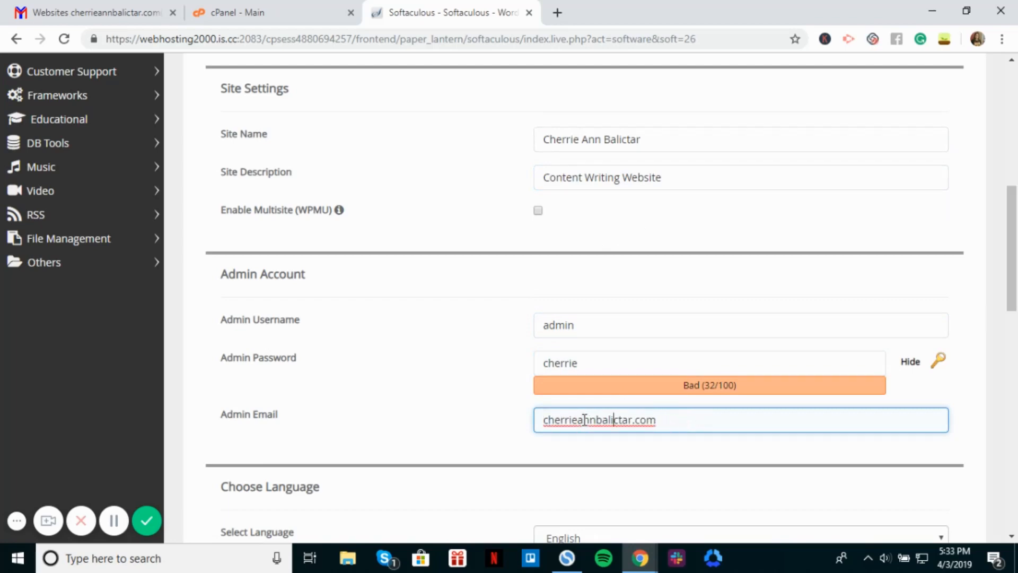
text(@gmail)
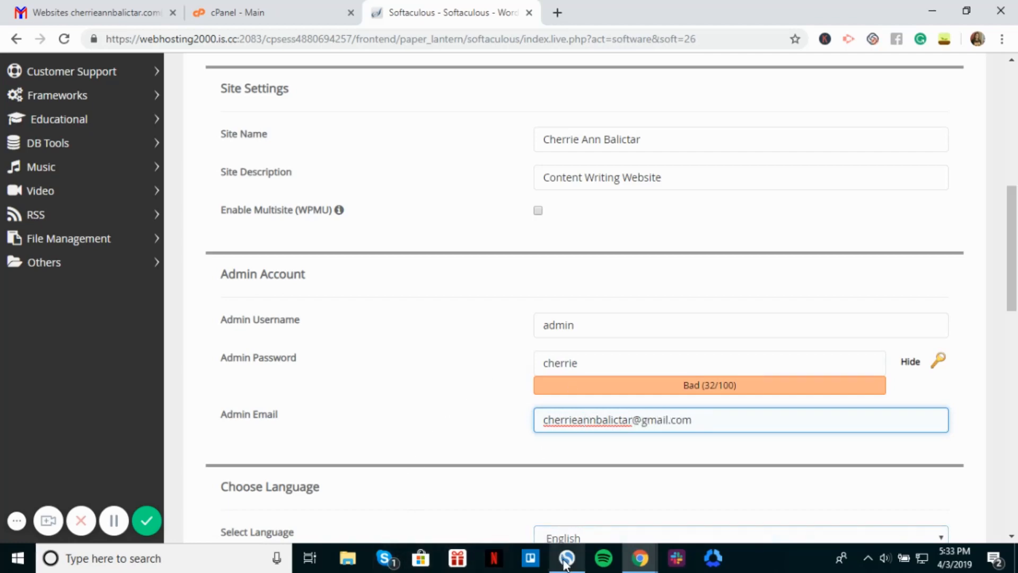
- Install WordPress with no optional plugins and no theme selected
scroll(433, 419, down, 3)
scroll(434, 419, down, 9)
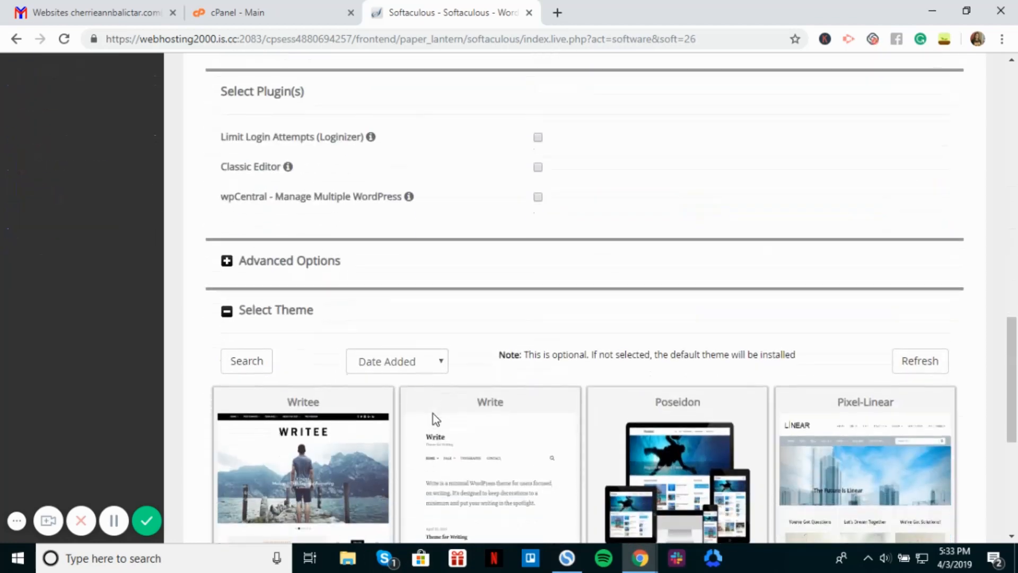
scroll(434, 419, down, 3)
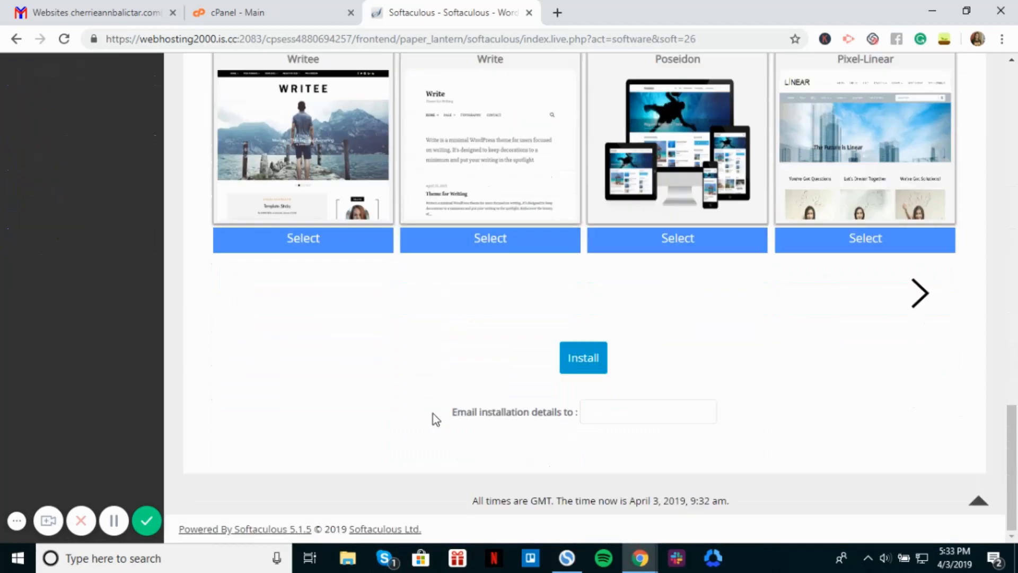
click(578, 359)
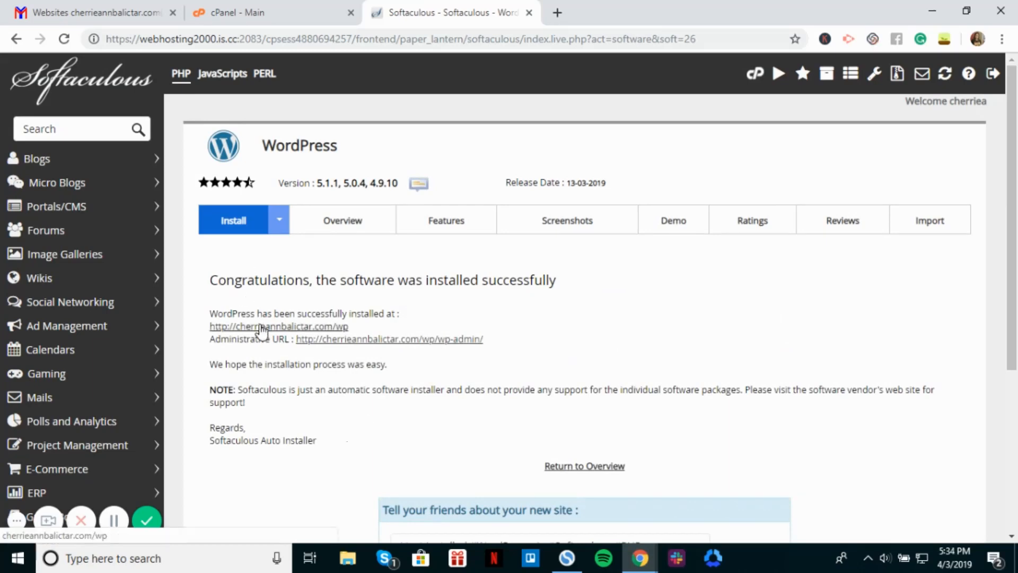
- View the newly installed site's front page in a new tab and close it after checking its title and content
right_click(261, 327)
click(281, 334)
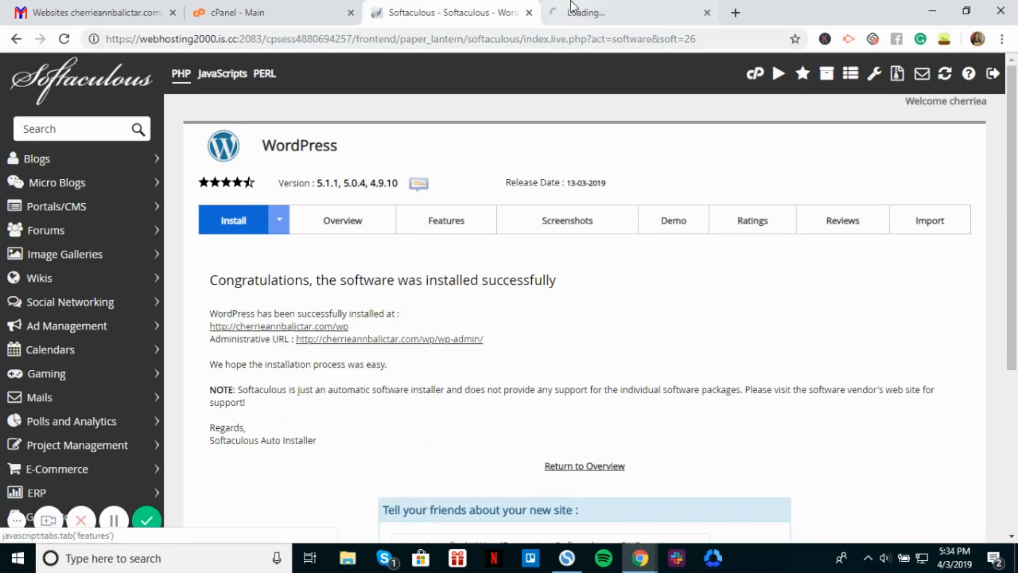
click(591, 14)
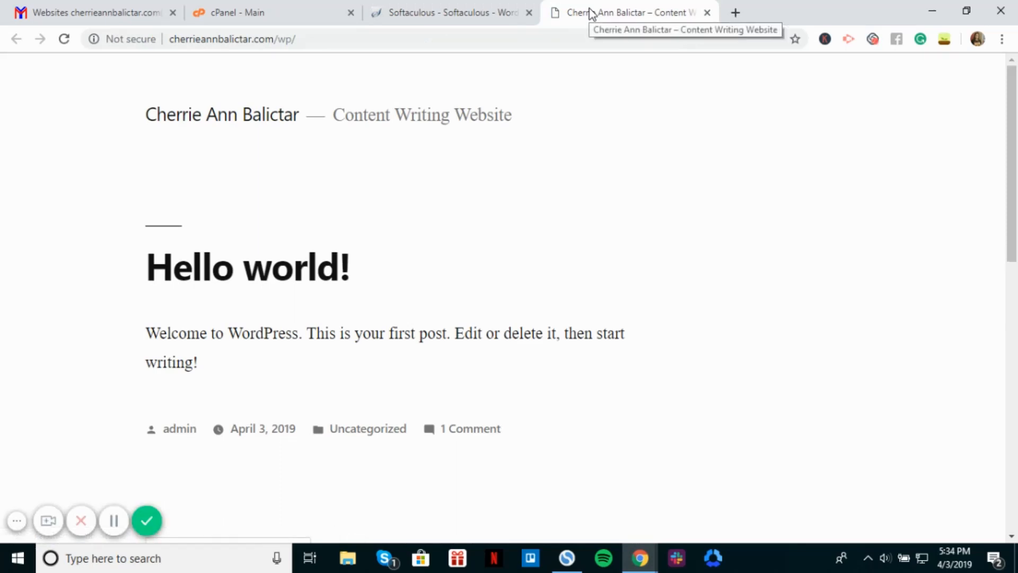
scroll(521, 209, down, 3)
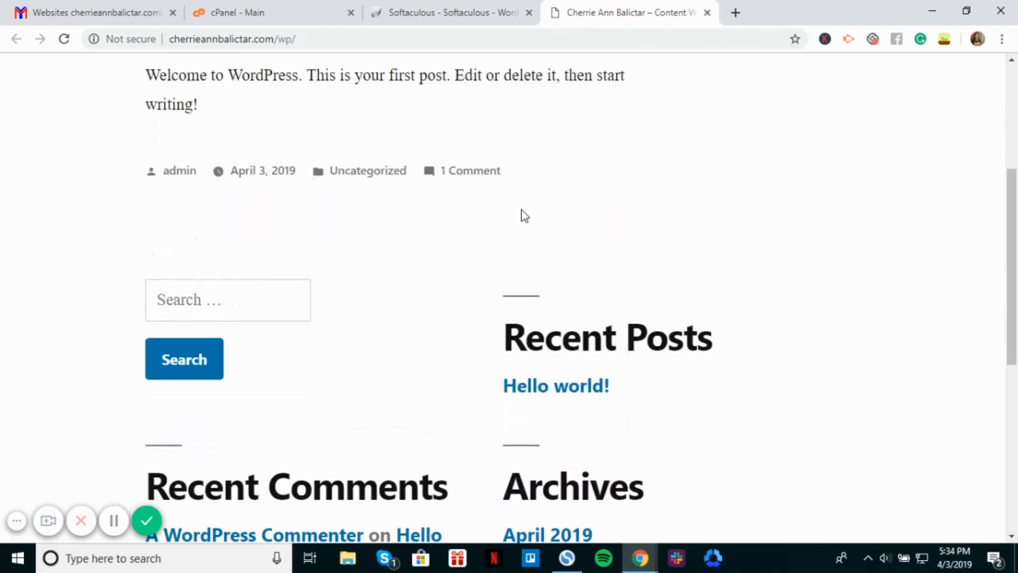
scroll(520, 209, up, 8)
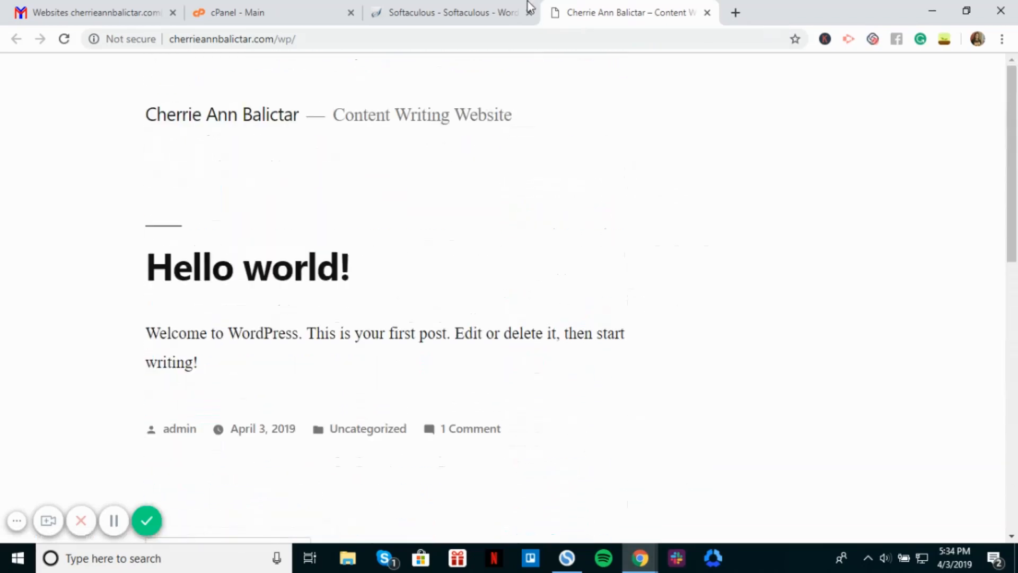
click(484, 13)
click(618, 11)
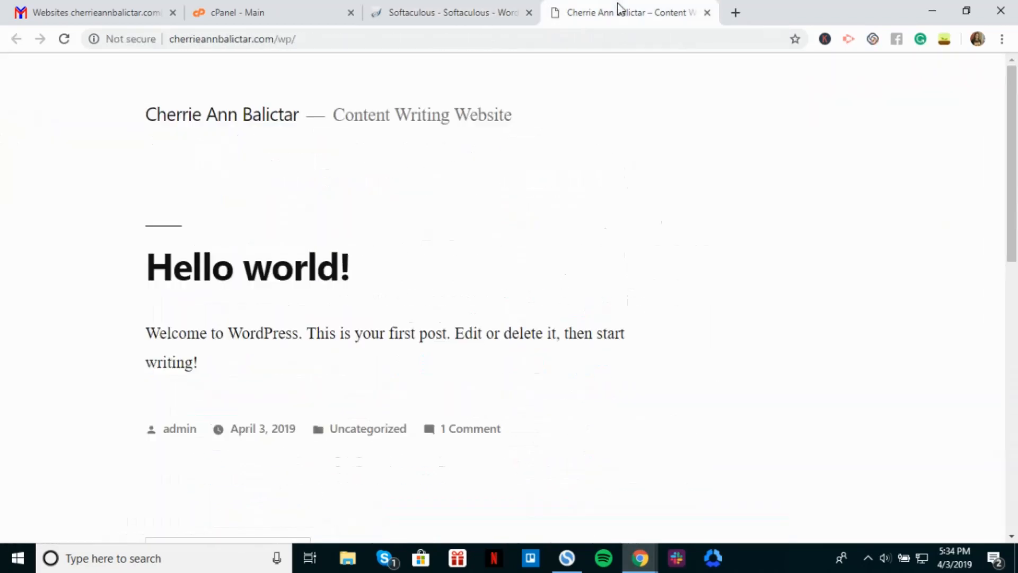
click(707, 13)
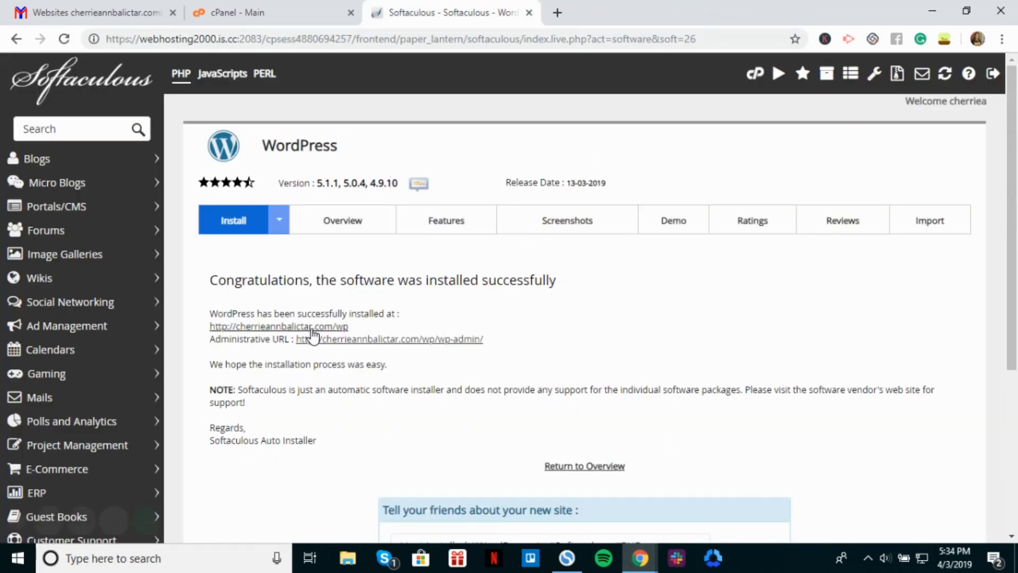
- View the WordPress dashboard through the Administrative URL in a new tab, and close it after checking
right_click(377, 344)
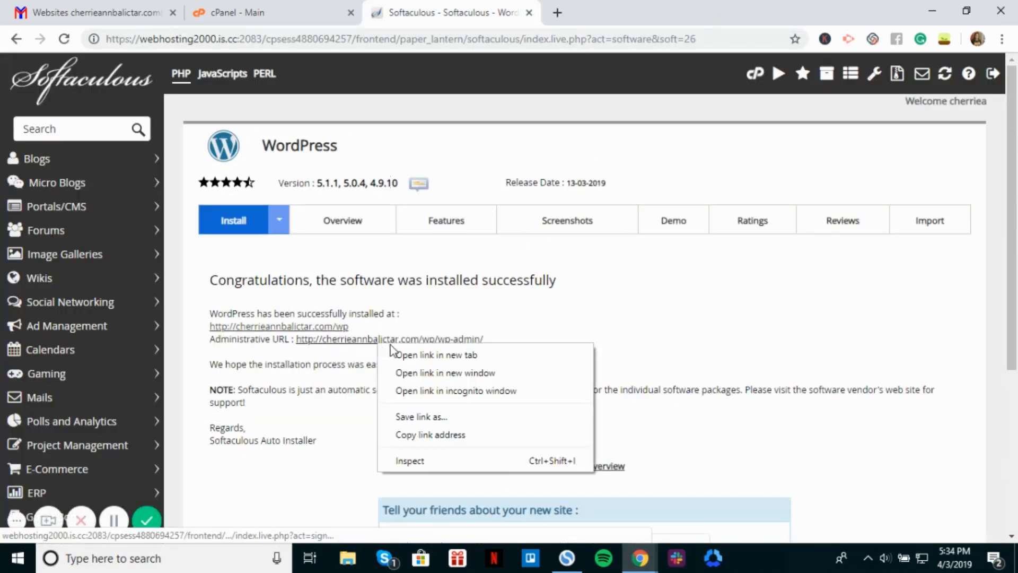
click(403, 353)
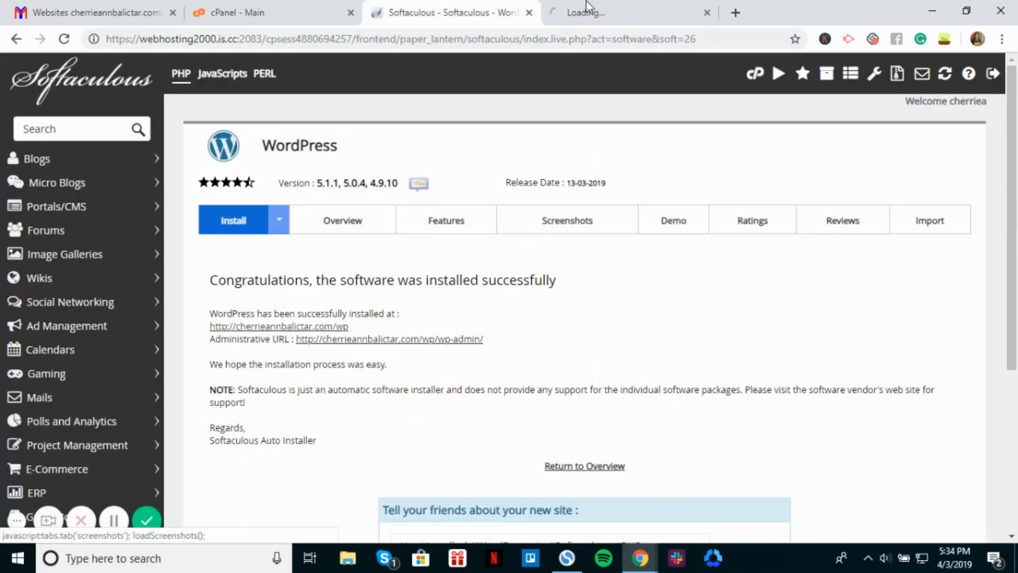
click(614, 17)
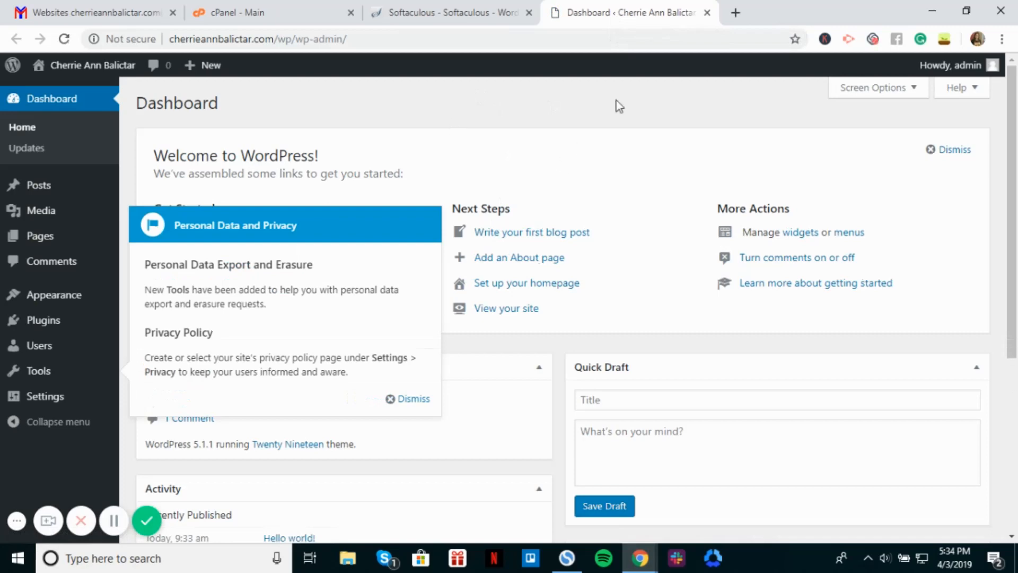
click(706, 12)
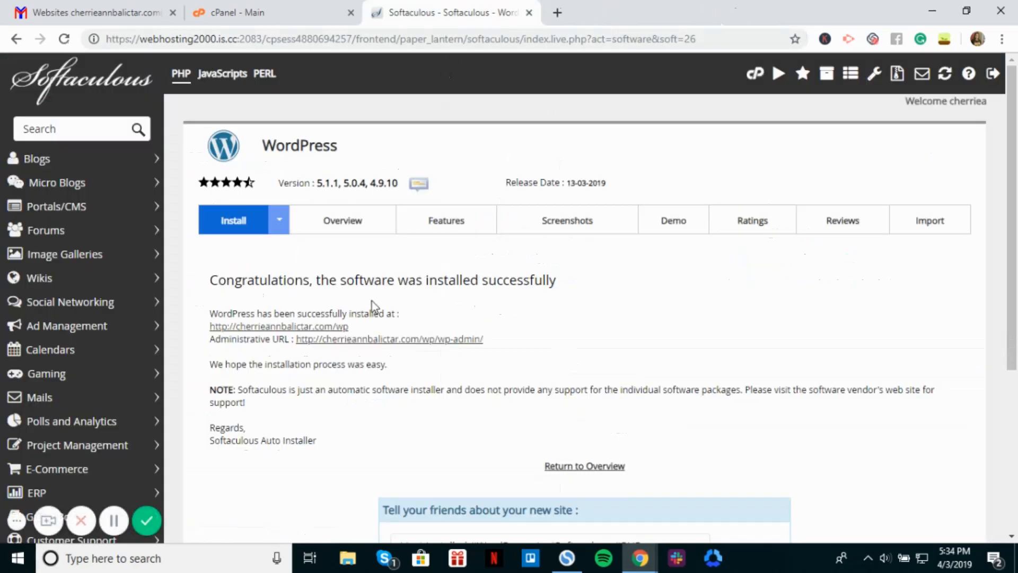
- Reopen the site's /wp front page in a new tab to check its address, and close it again
right_click(314, 329)
click(351, 340)
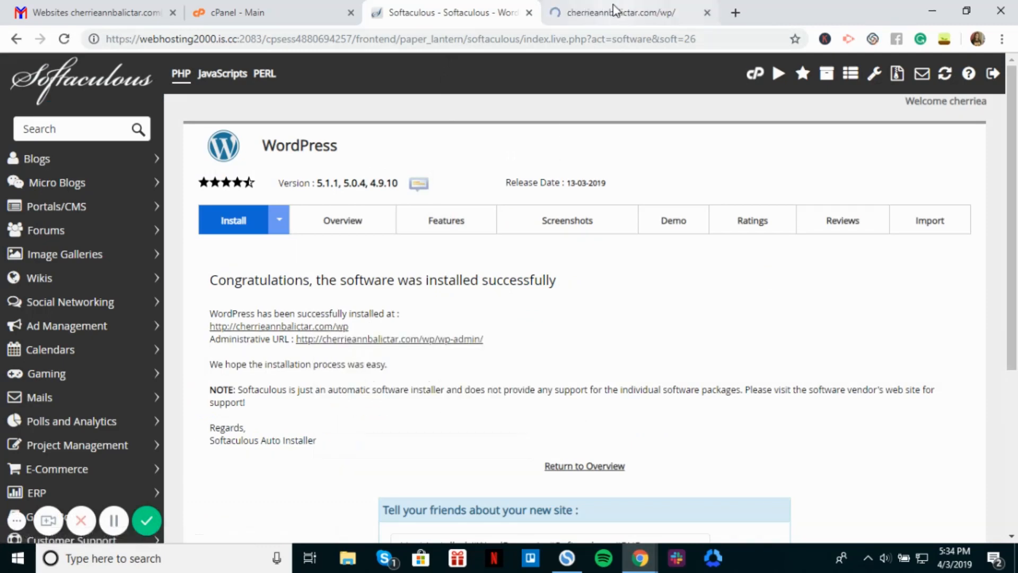
click(613, 12)
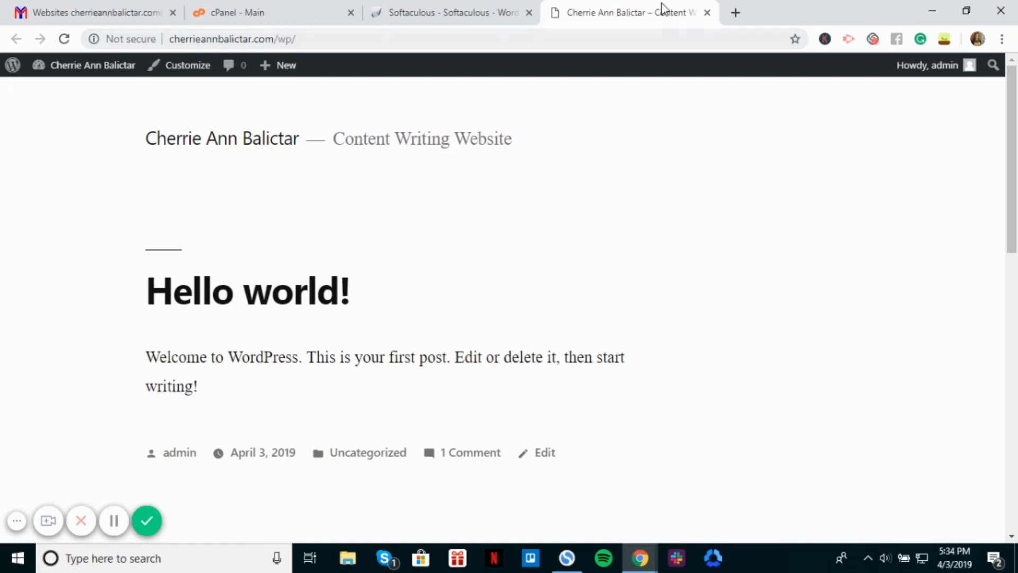
click(707, 12)
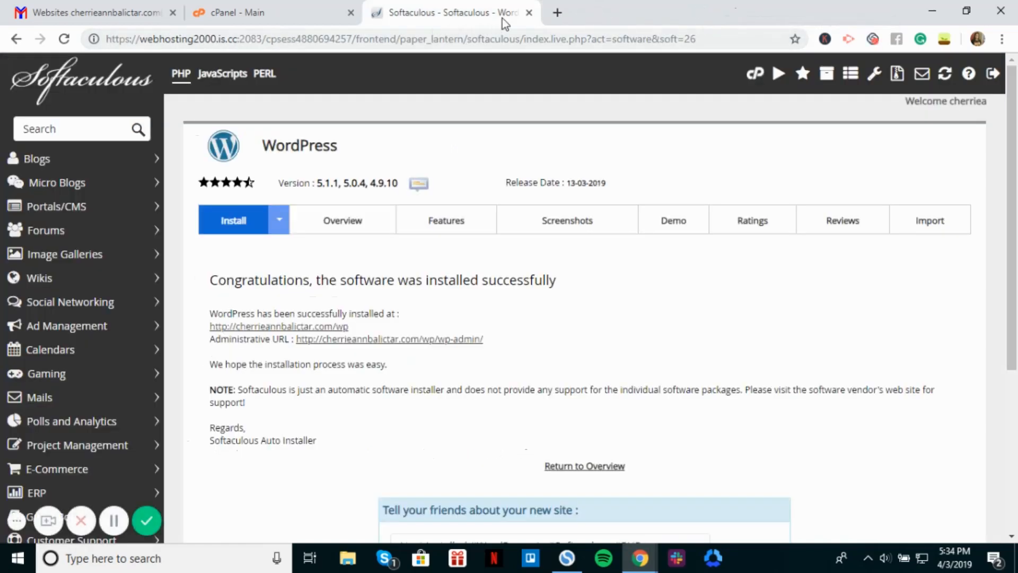
- Close Softaculous and open the public_html/wp folder in cPanel's File Manager in a new tab
click(529, 12)
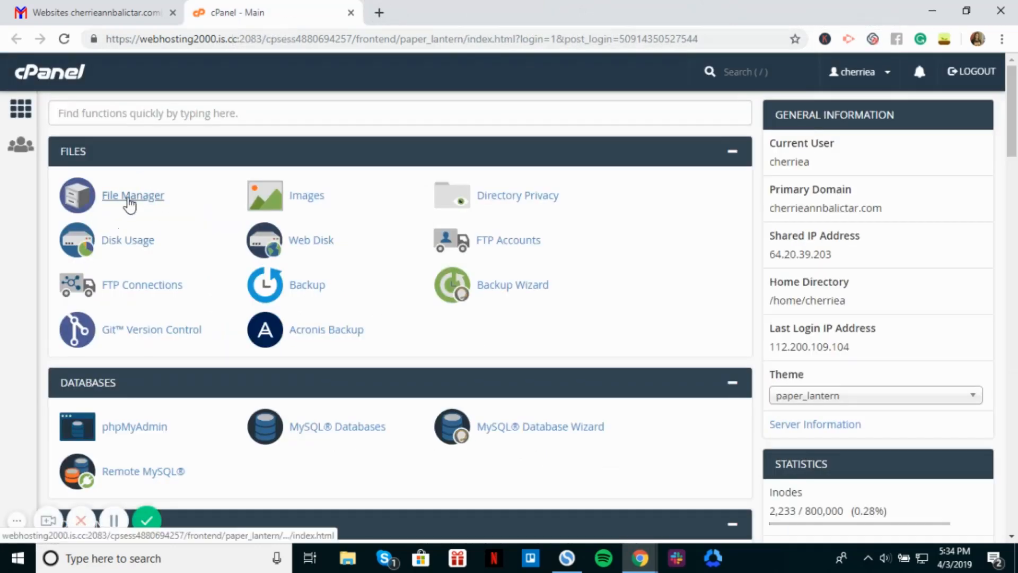
right_click(129, 205)
click(151, 208)
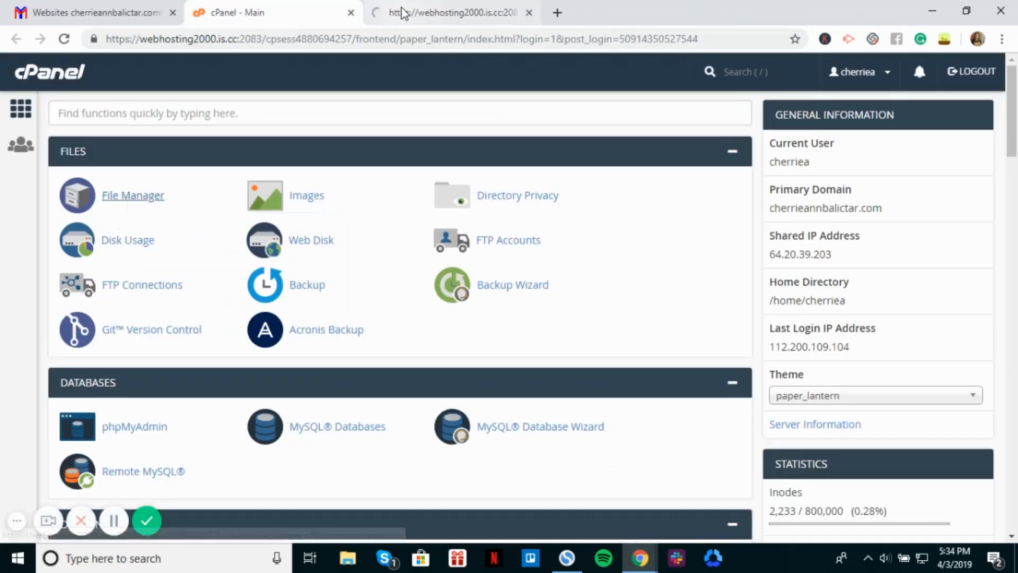
click(403, 12)
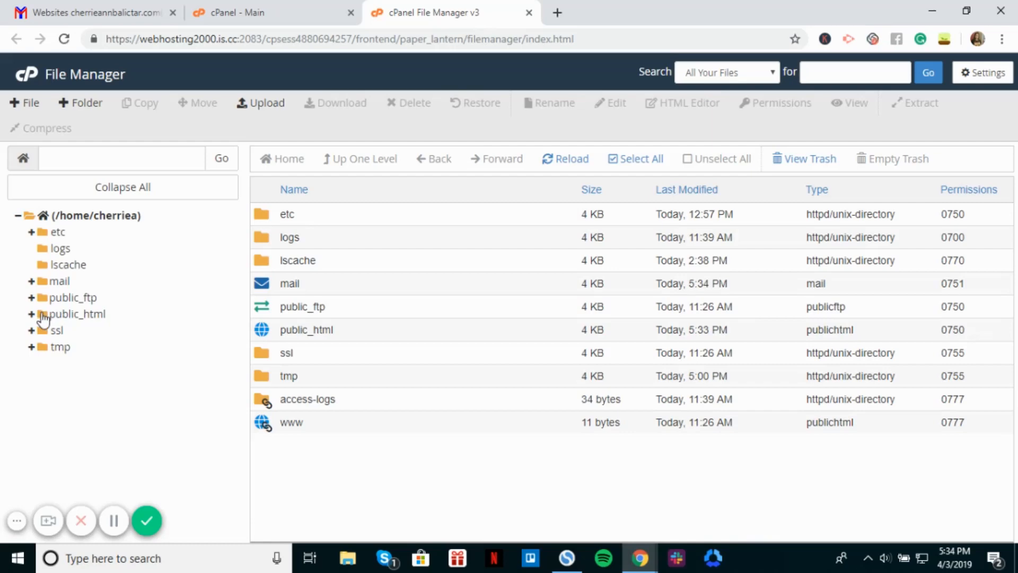
click(61, 316)
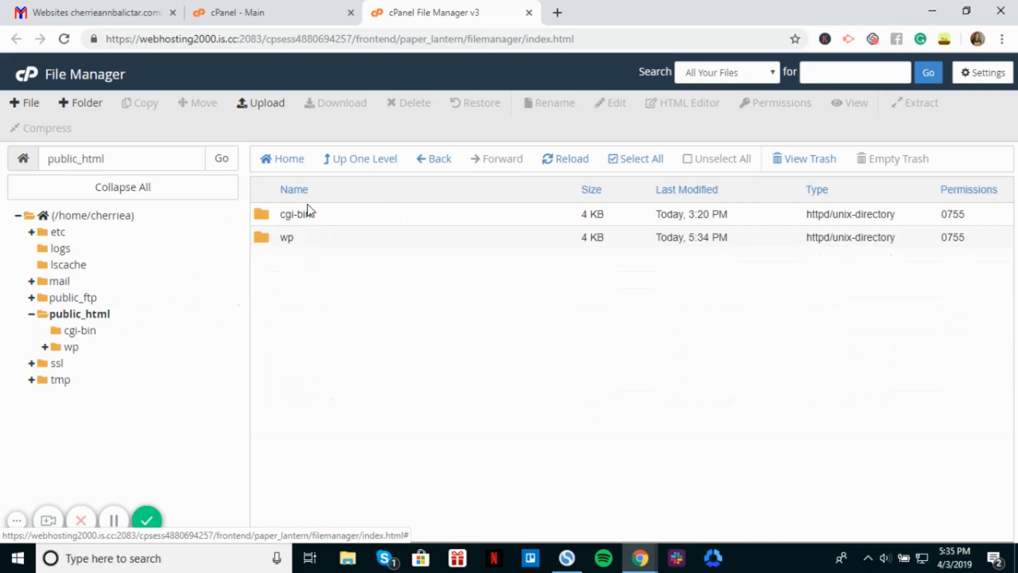
double_click(261, 243)
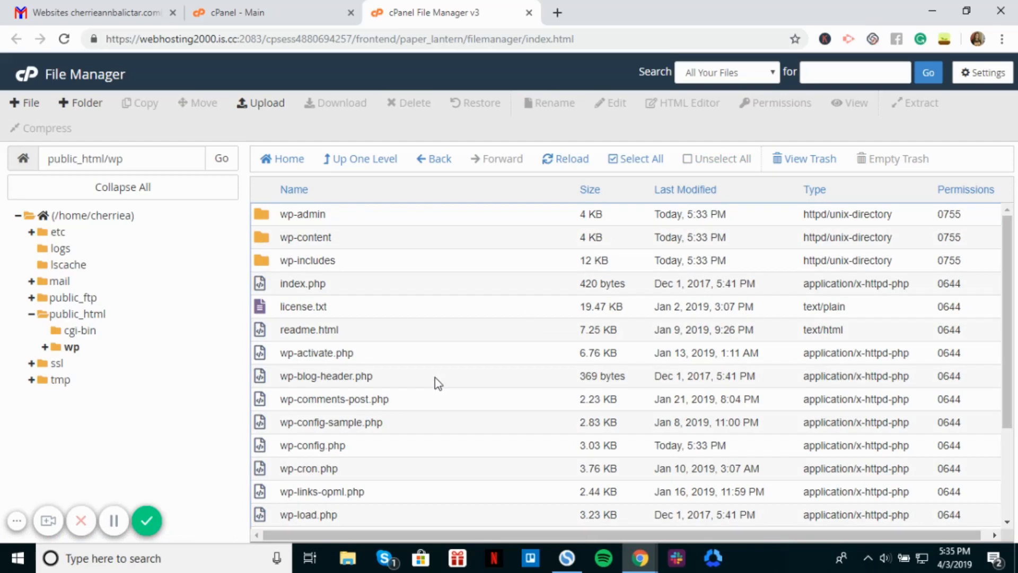
- Move all files and folders from public_html/wp to /public_html/
drag(259, 211, 885, 538)
scroll(629, 410, down, 1)
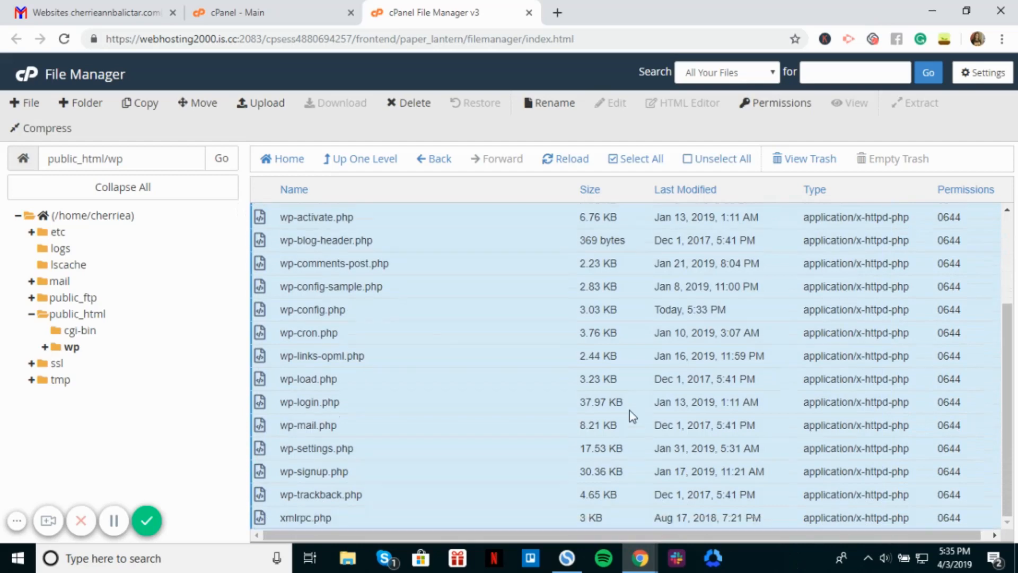
right_click(334, 212)
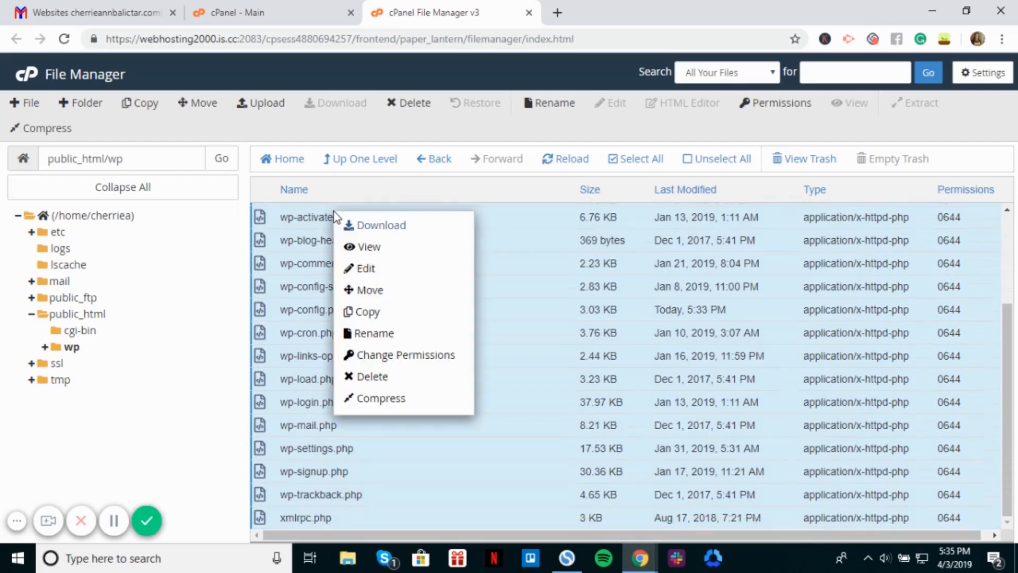
click(370, 291)
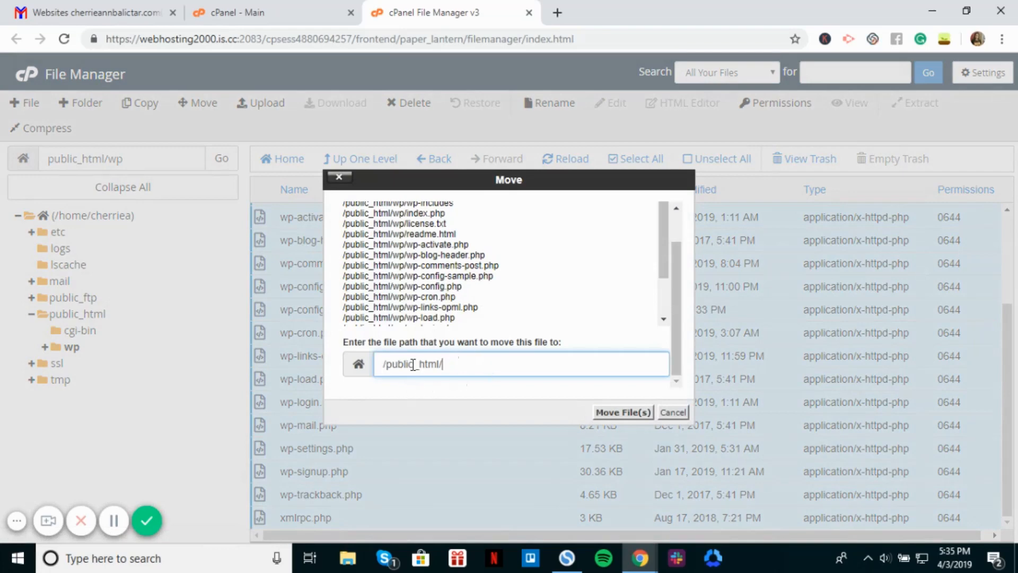
click(612, 413)
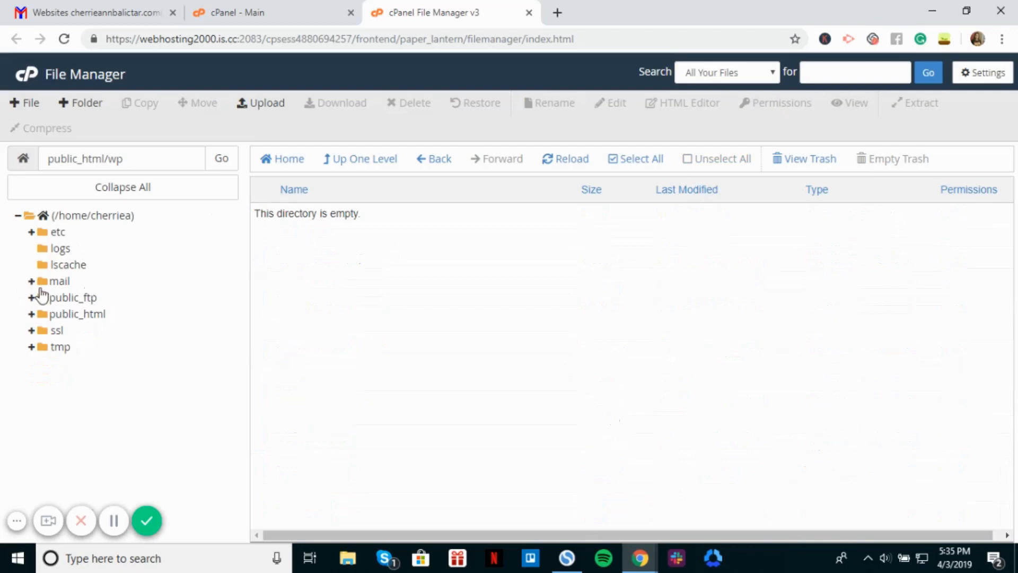
- Examine the contents of the public_html folder and its wp subfolder to check the moved files
click(42, 316)
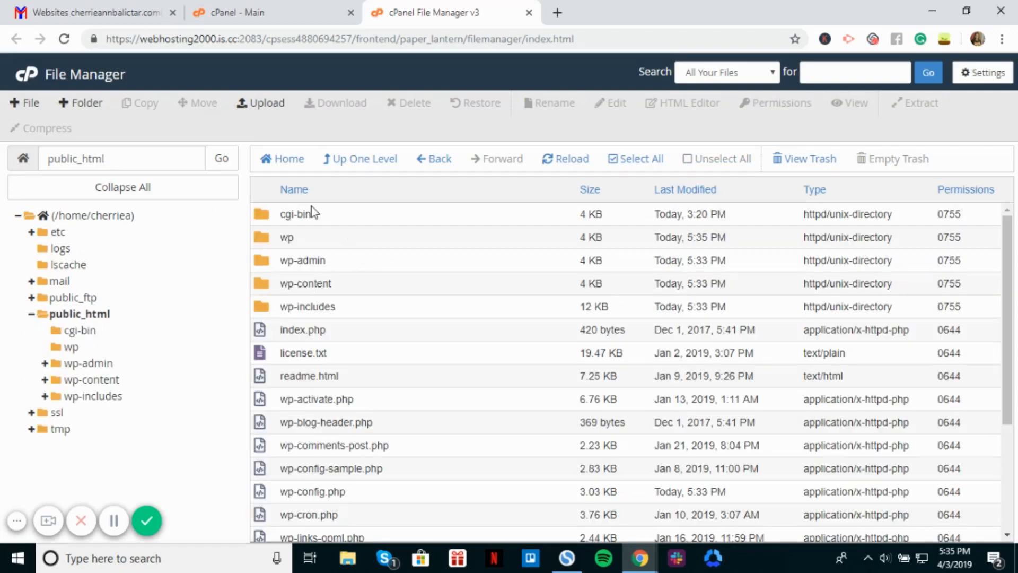
scroll(344, 353, down, 3)
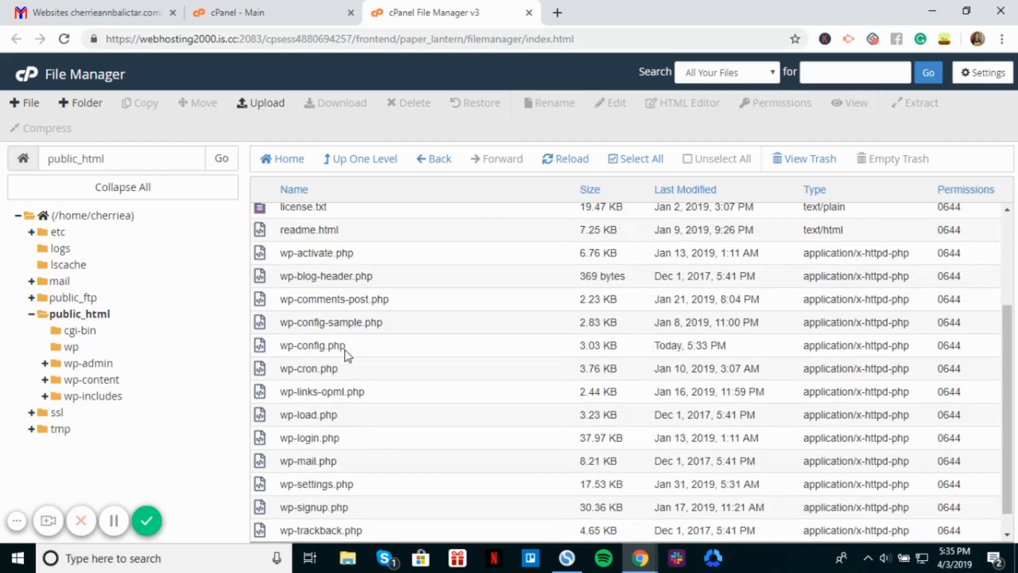
scroll(344, 353, up, 3)
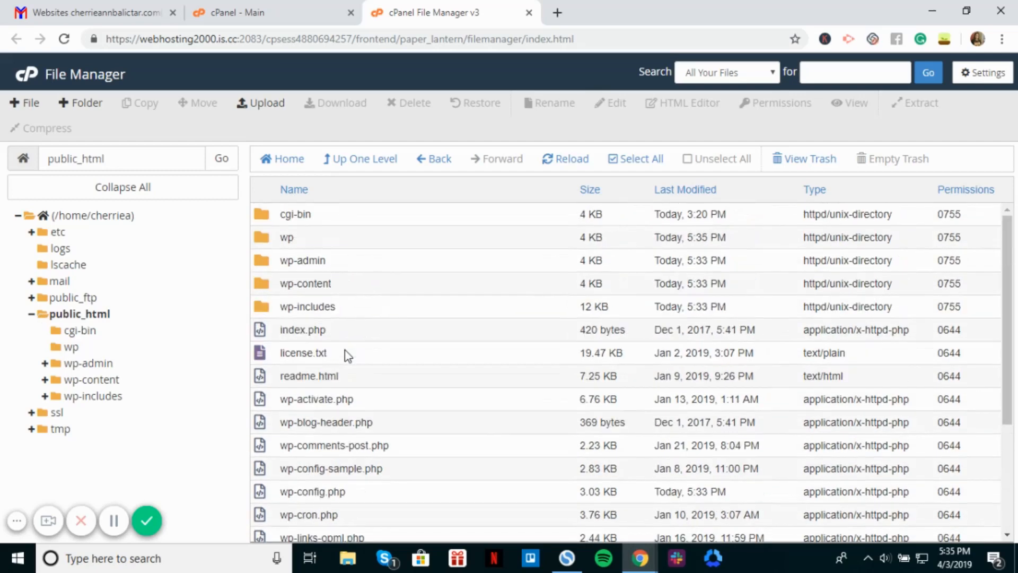
double_click(284, 237)
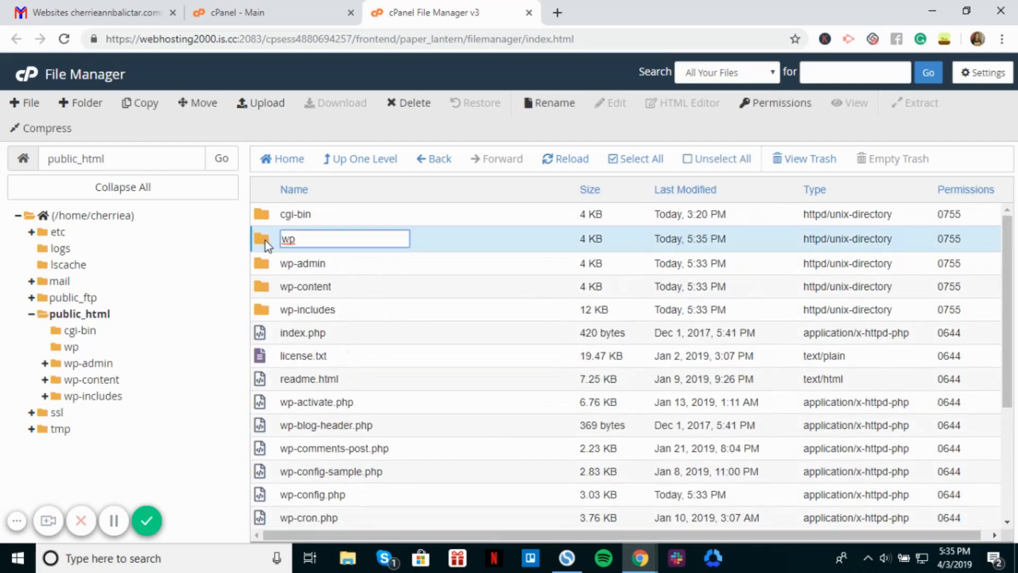
double_click(265, 240)
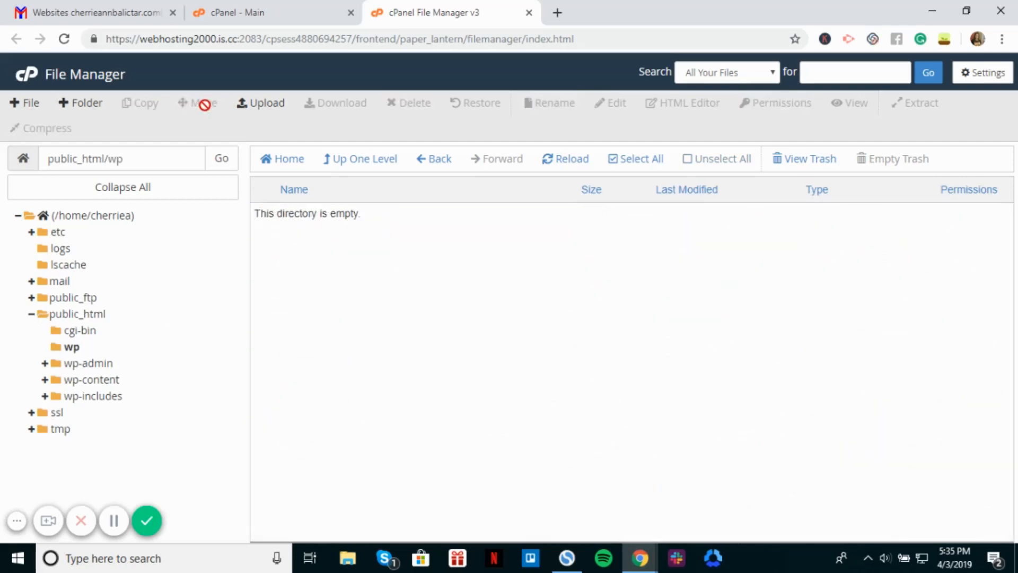
- Permanently delete the empty wp folder from public_html, skipping the trash, and look over the remaining files
click(434, 159)
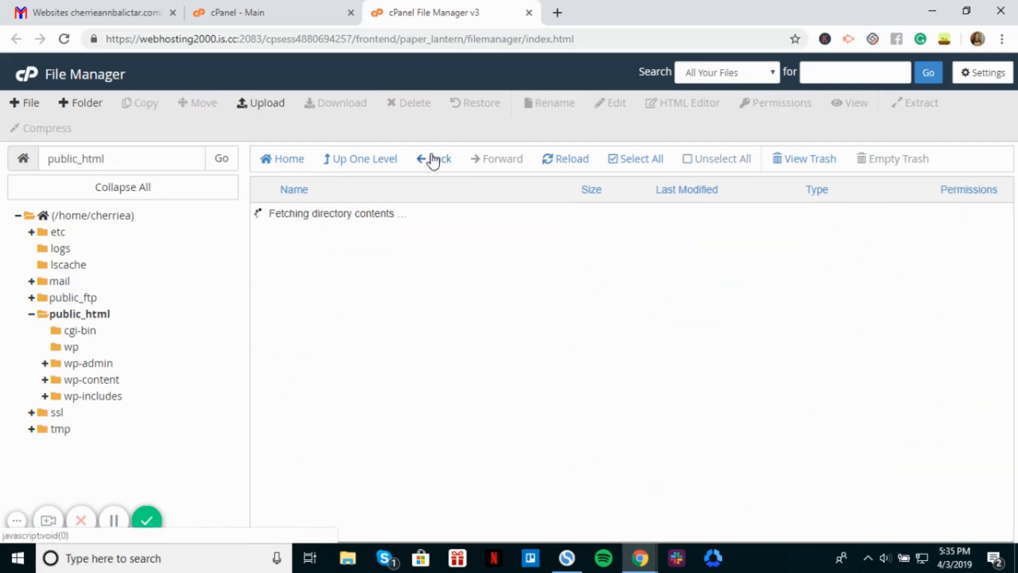
right_click(262, 243)
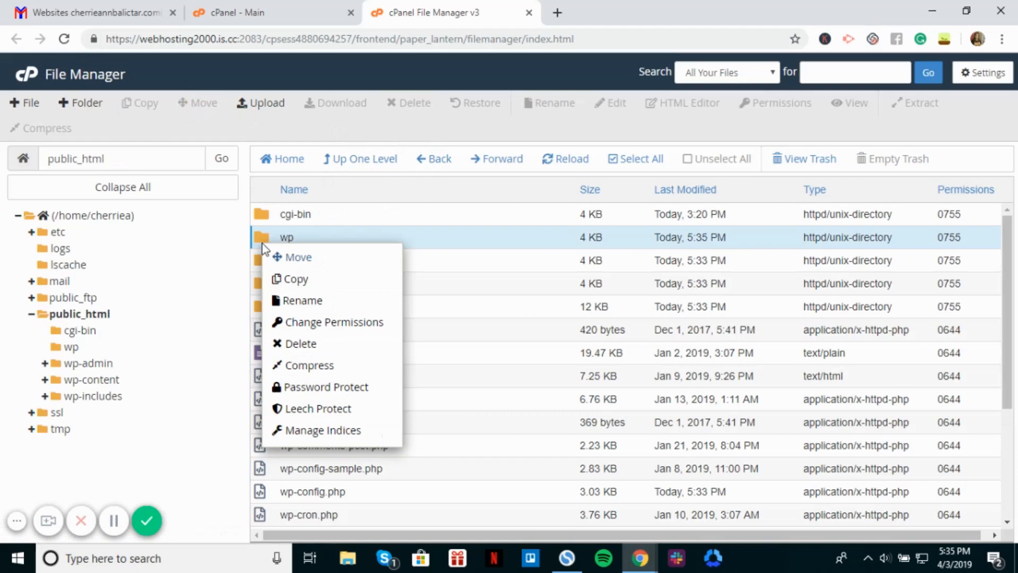
click(308, 343)
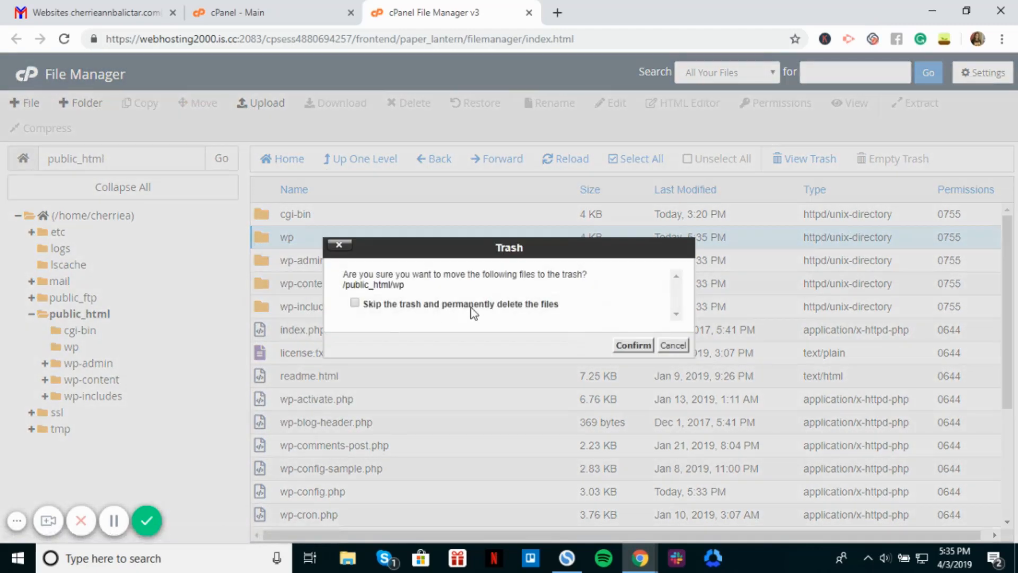
click(354, 304)
click(631, 346)
scroll(477, 368, down, 3)
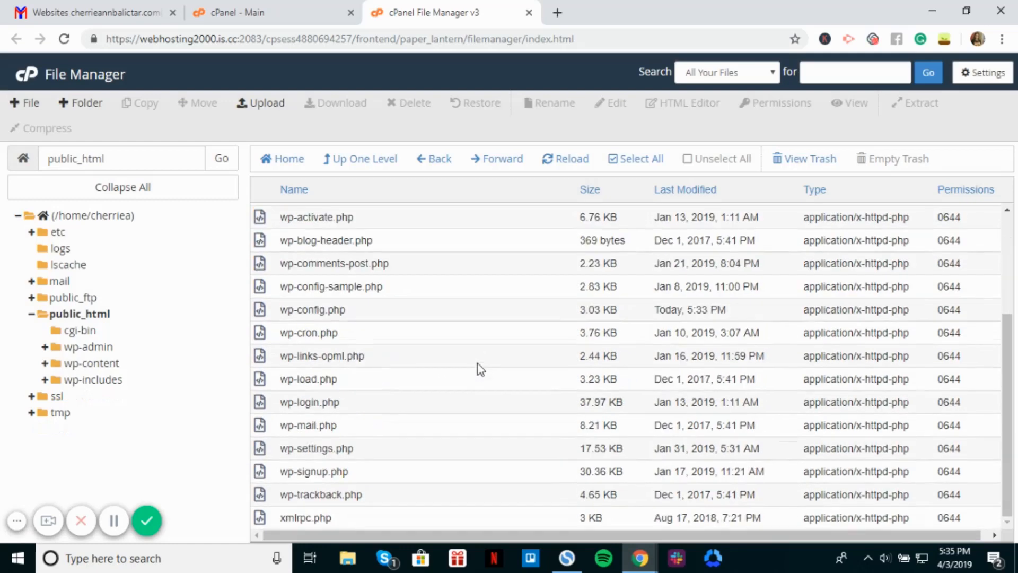
scroll(480, 368, up, 3)
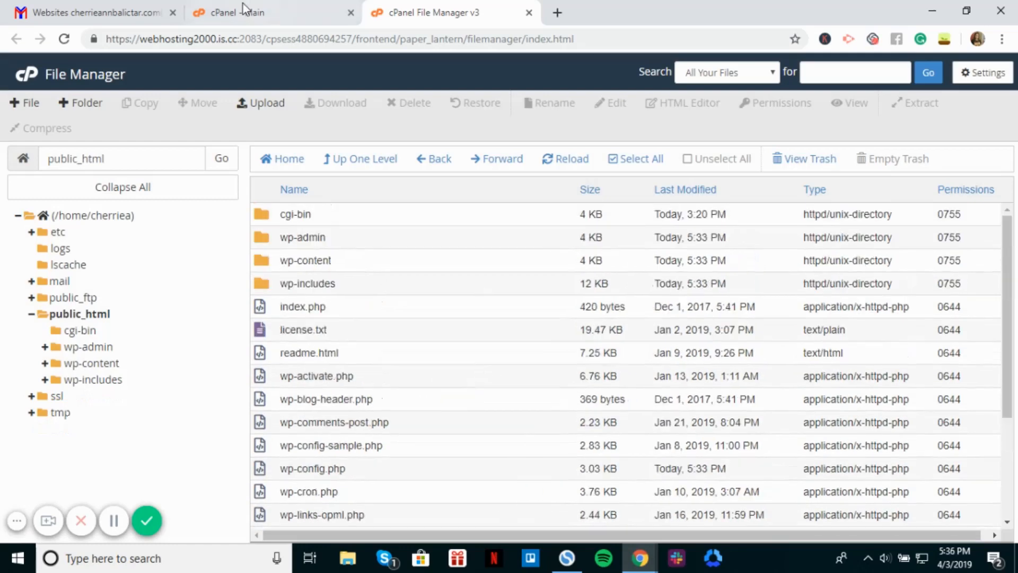
- Return to the cPanel main page and open phpMyAdmin in a new tab
click(244, 10)
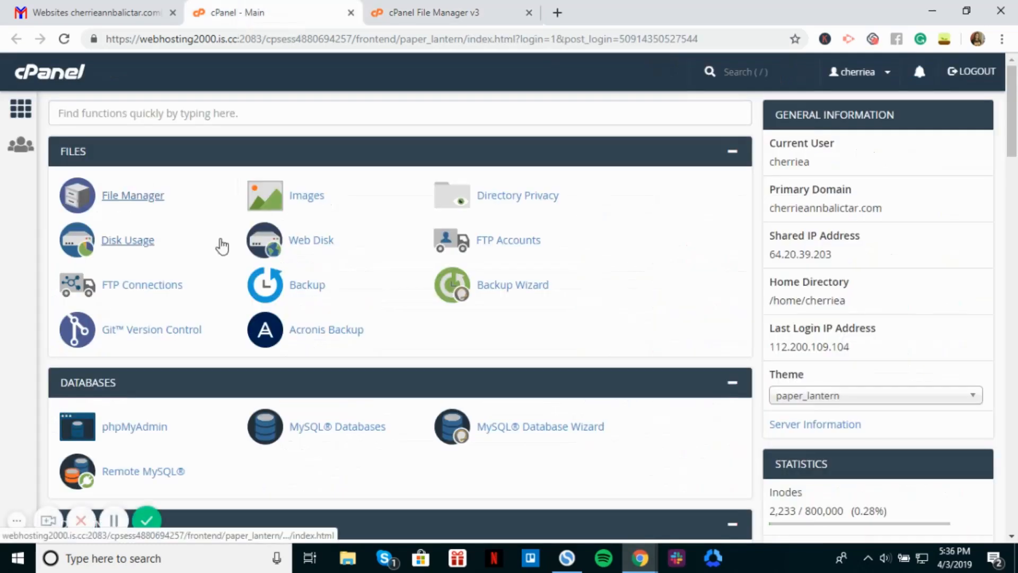
scroll(193, 322, down, 2)
scroll(195, 324, up, 2)
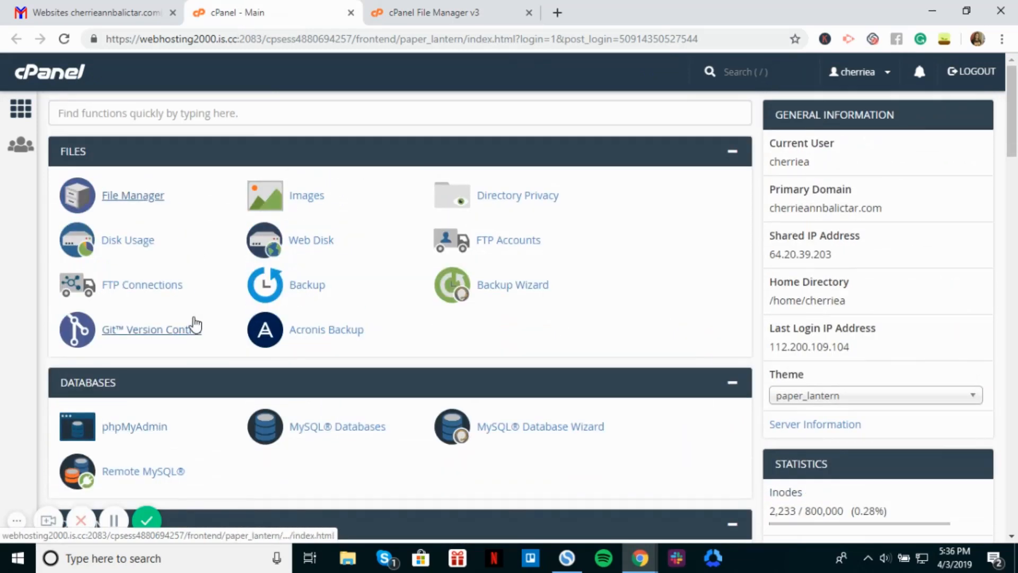
scroll(215, 244, down, 3)
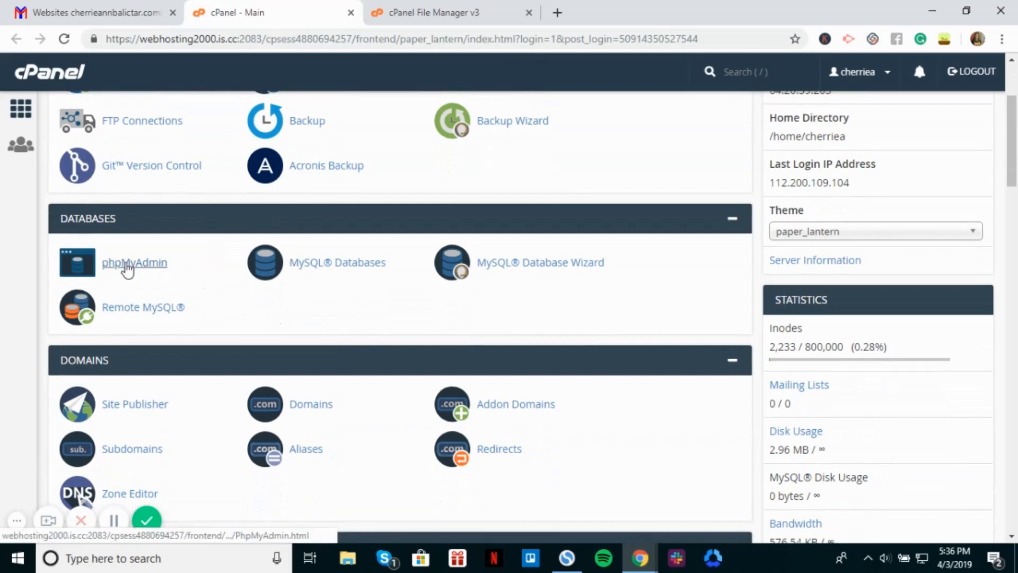
right_click(120, 262)
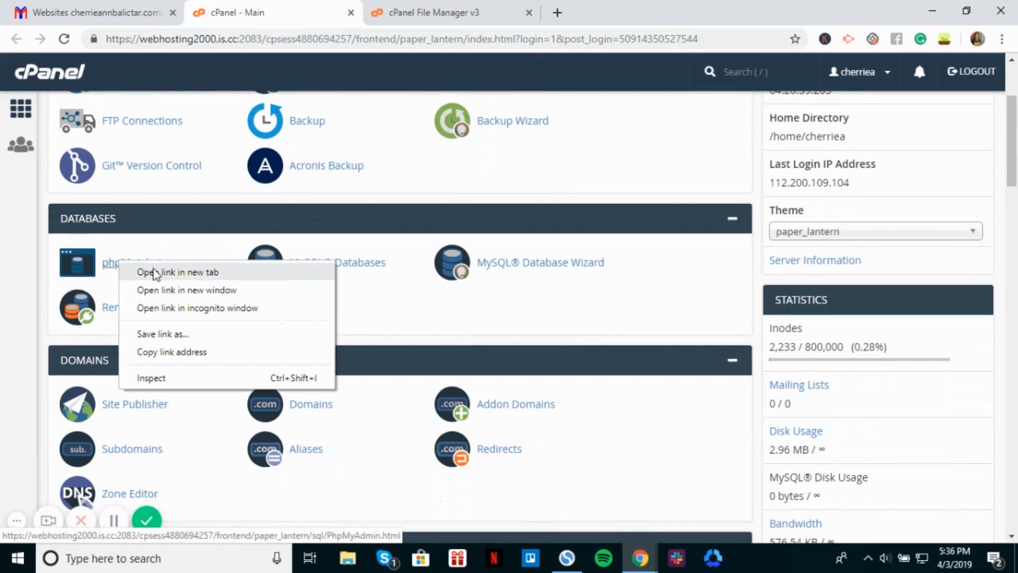
click(155, 272)
click(616, 10)
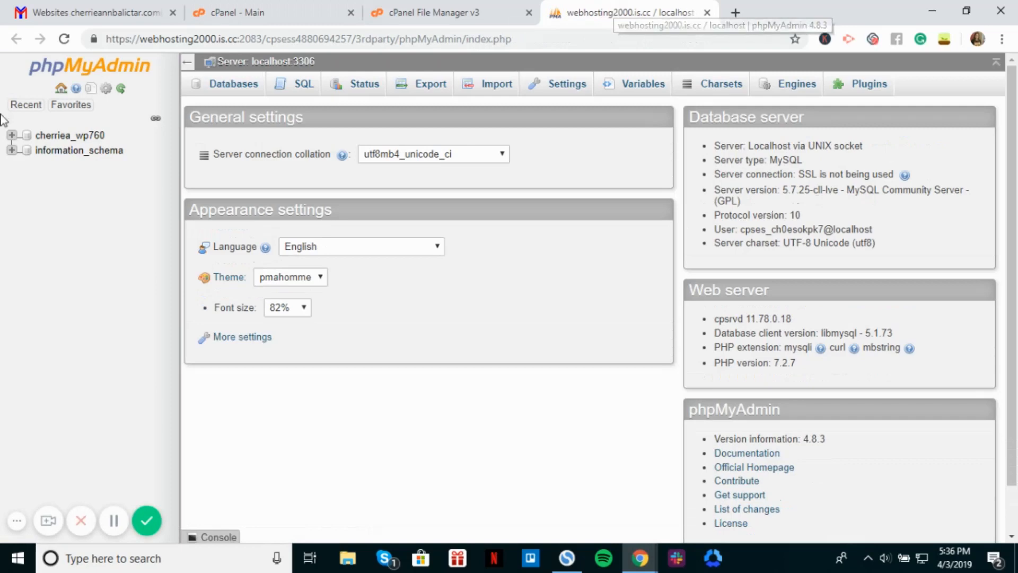
- In the WordPress database's wphw_options table, remove wp from the end of the siteurl value and save the row
click(59, 141)
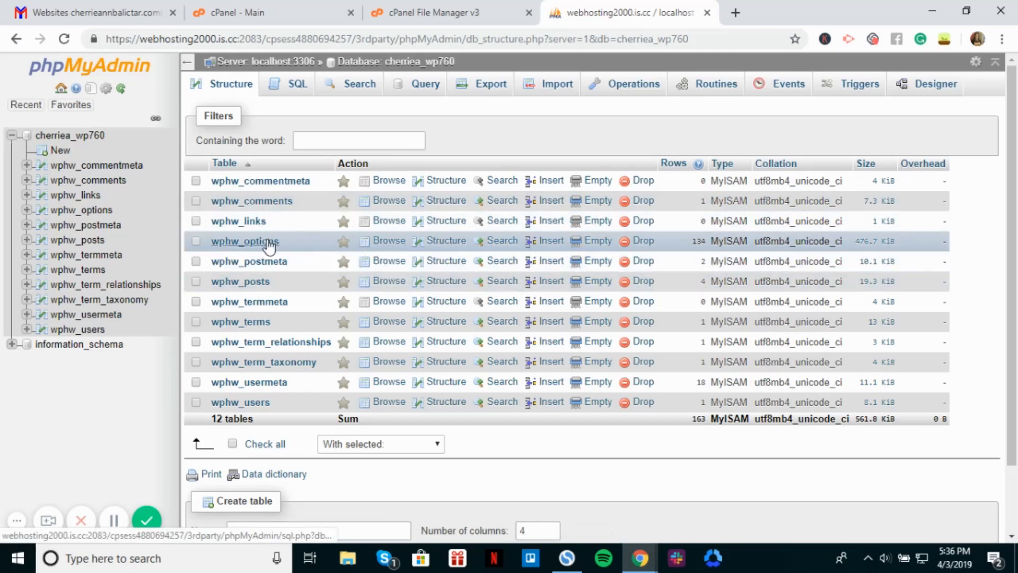
click(390, 242)
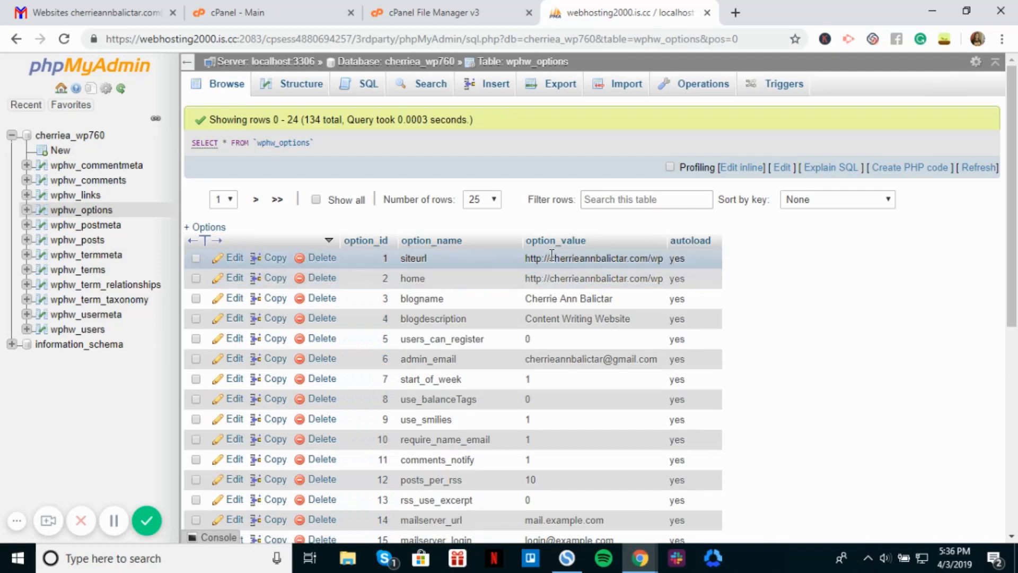
click(234, 258)
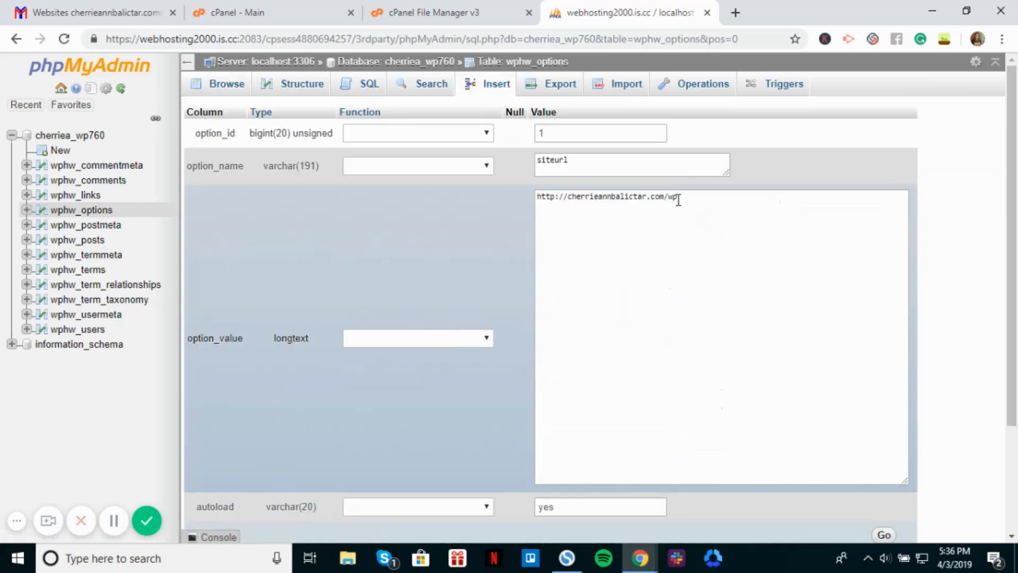
click(675, 198)
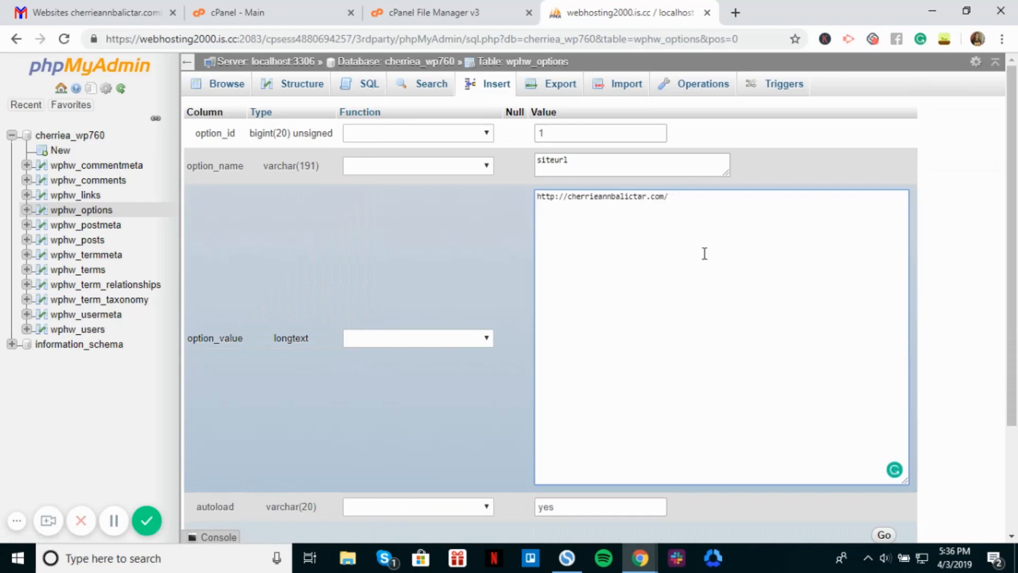
scroll(705, 253, down, 3)
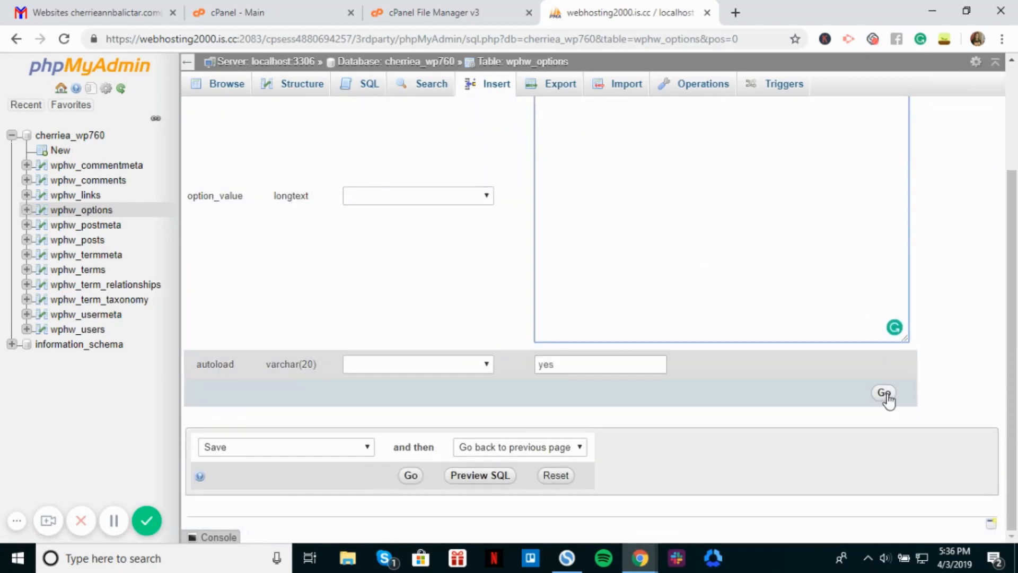
click(885, 394)
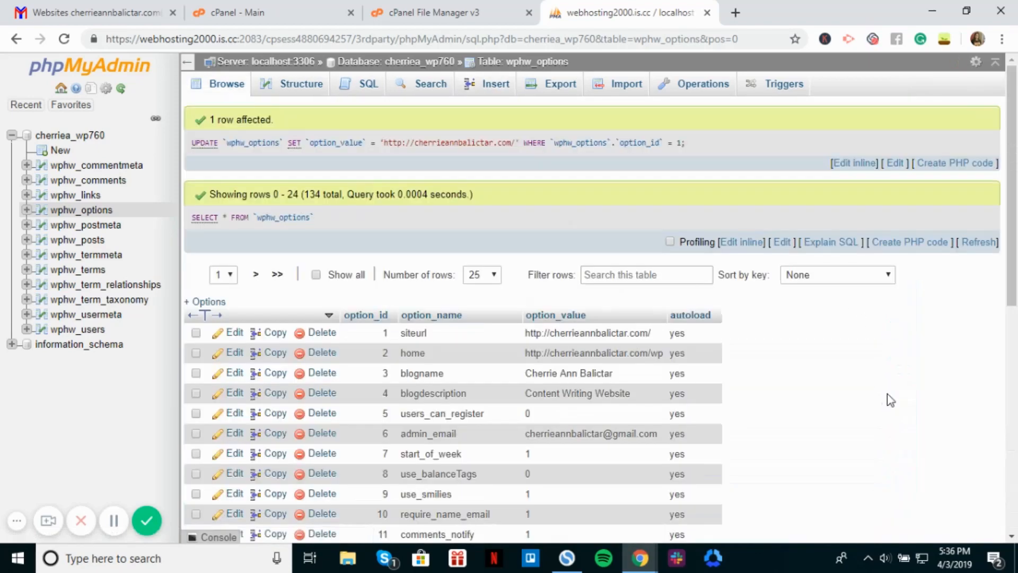
- Remove wp from the end of the home option's value in wphw_options and save the row
click(229, 354)
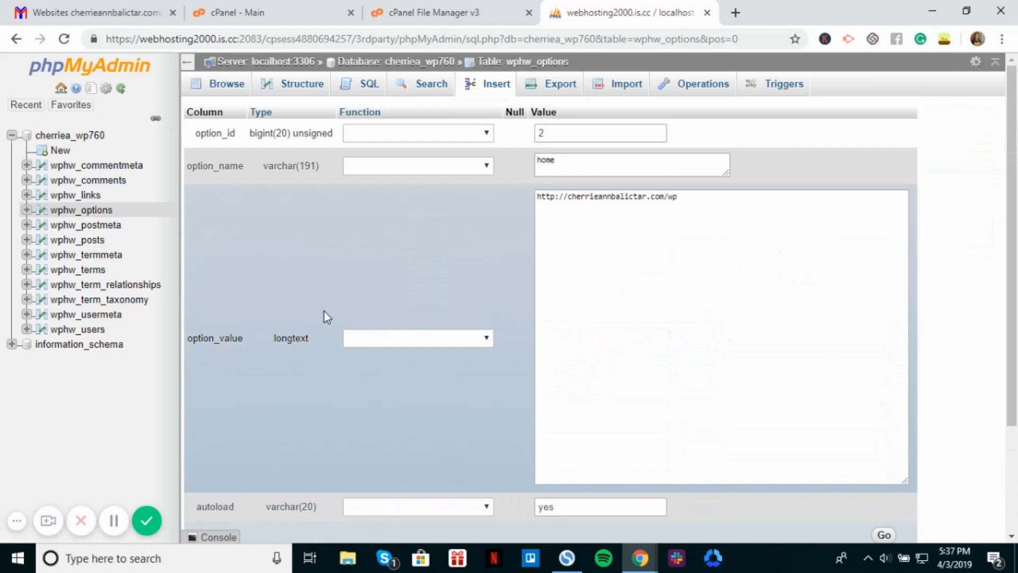
click(679, 197)
key(BackSpace)
key(BackSpace)
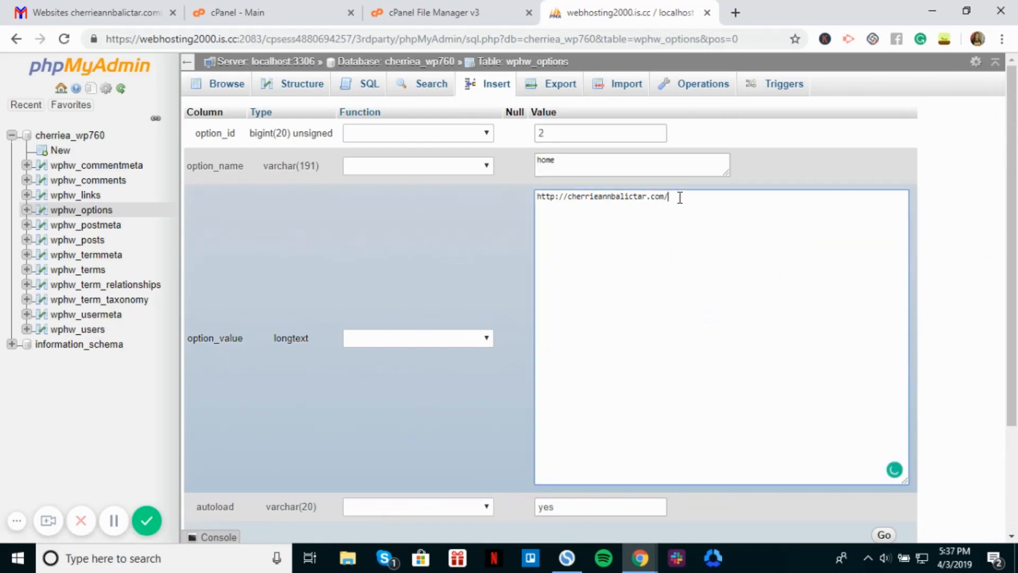
click(883, 535)
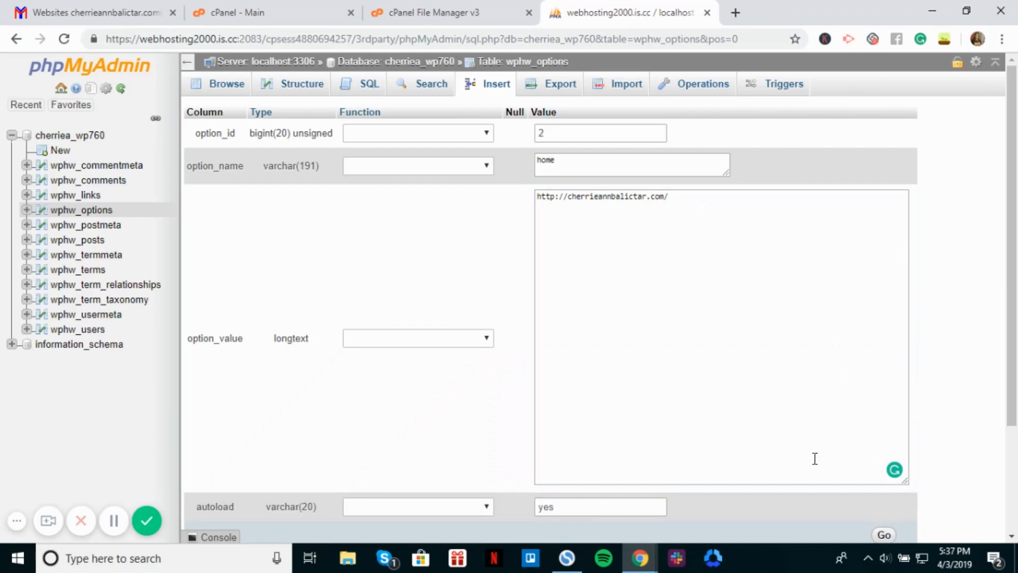
scroll(813, 459, down, 2)
click(885, 435)
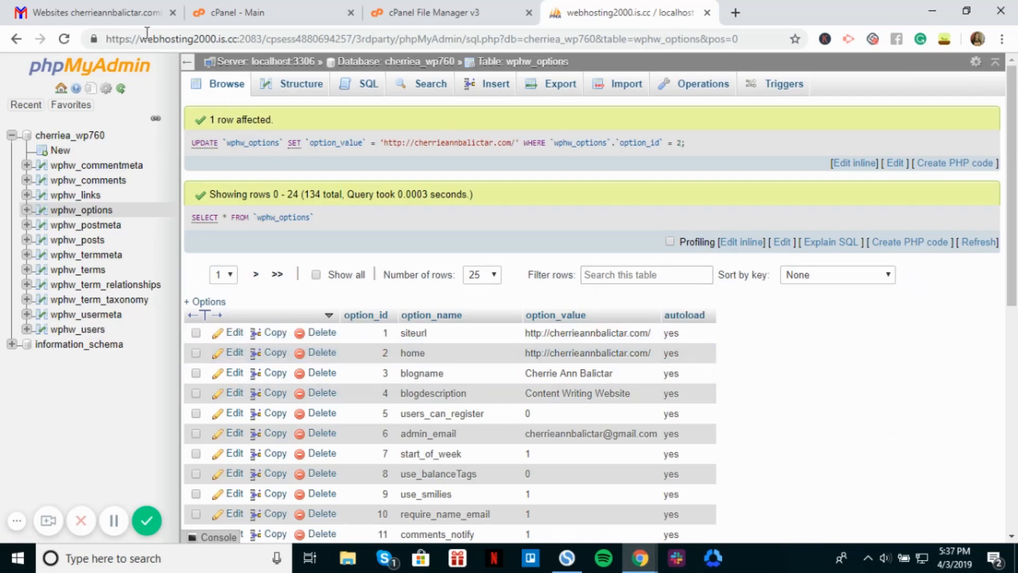
- Reload the wphw_options table and the File Manager to check the changes, and close phpMyAdmin
click(66, 40)
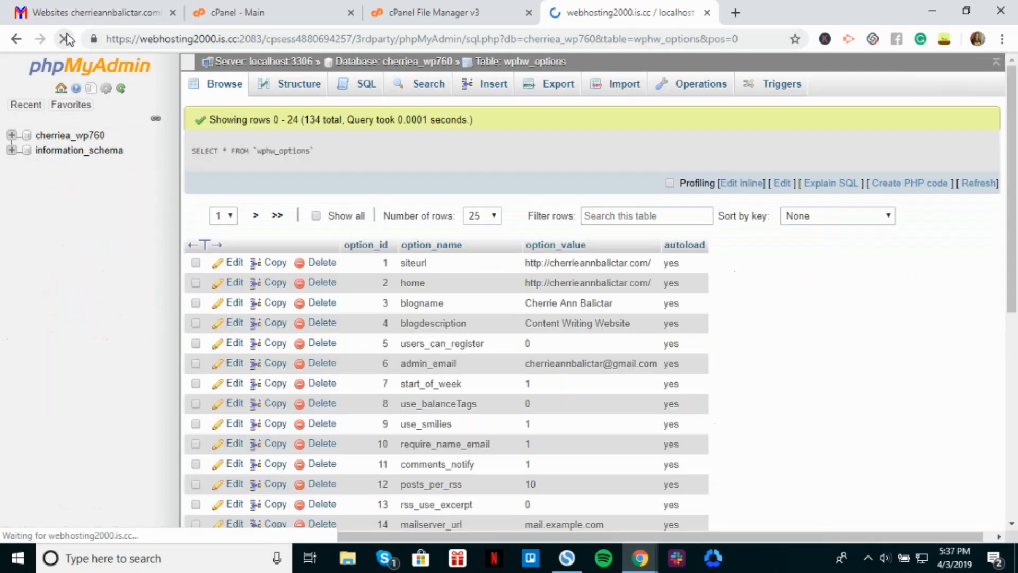
click(397, 14)
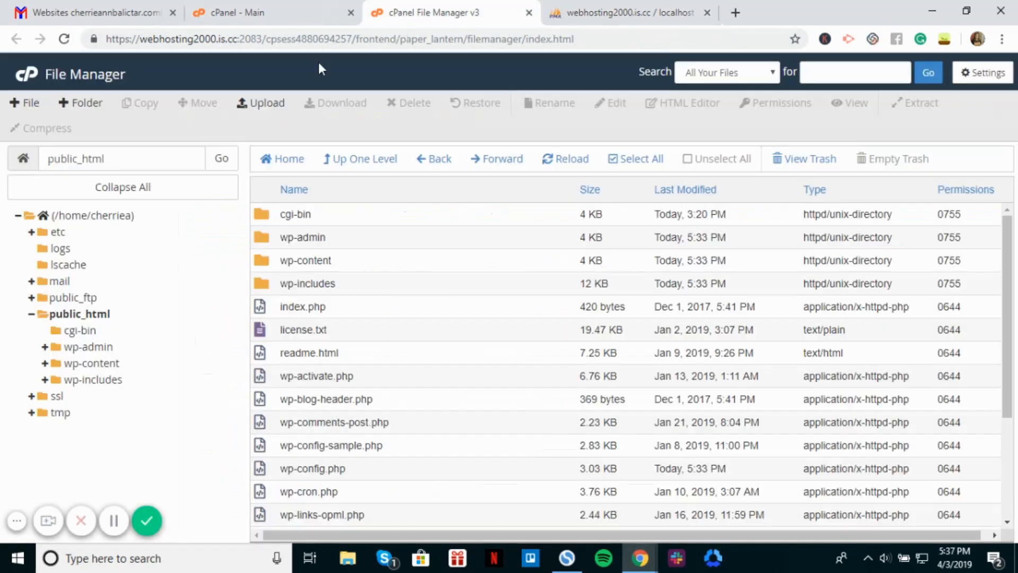
click(67, 41)
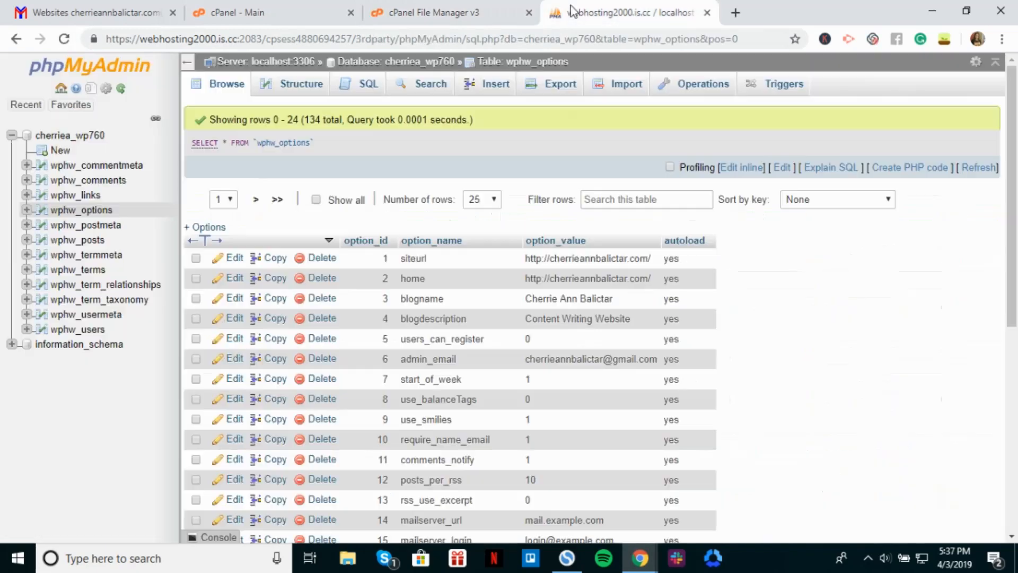
click(577, 12)
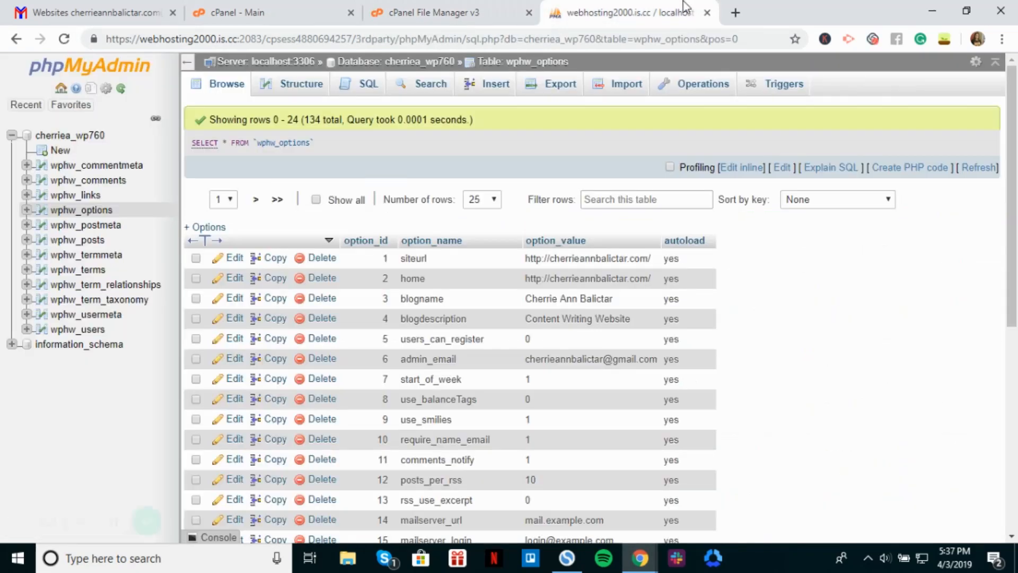
click(710, 17)
- Open the site's /wp-admin address at the domain root in a new tab to check the WordPress login page
click(558, 16)
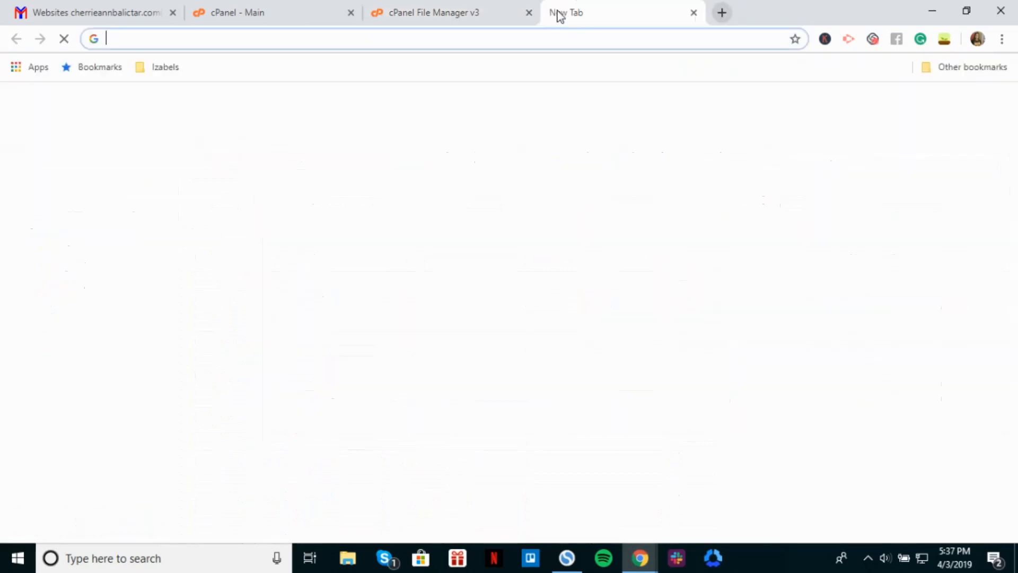
text(cherrie)
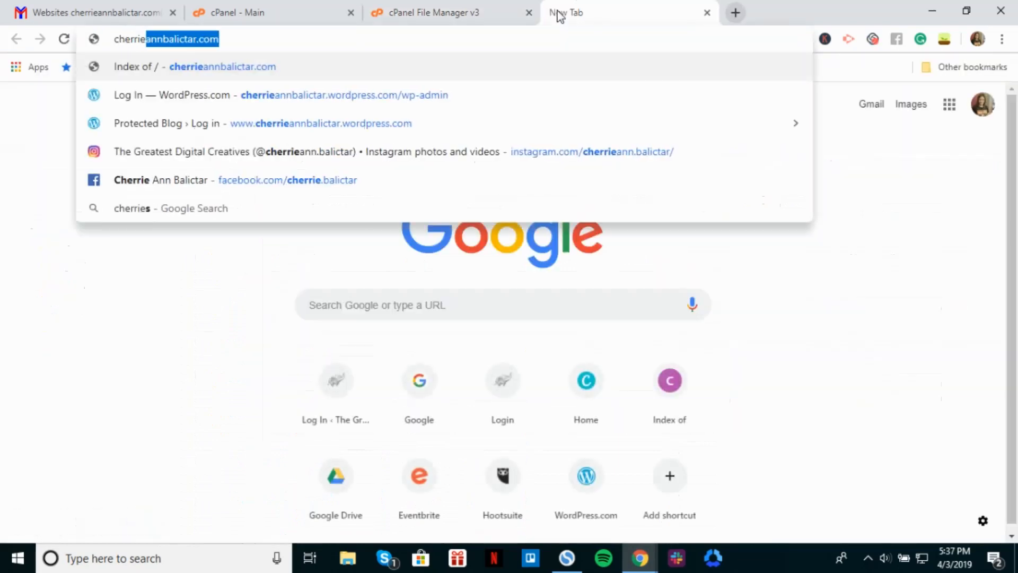
key(Right)
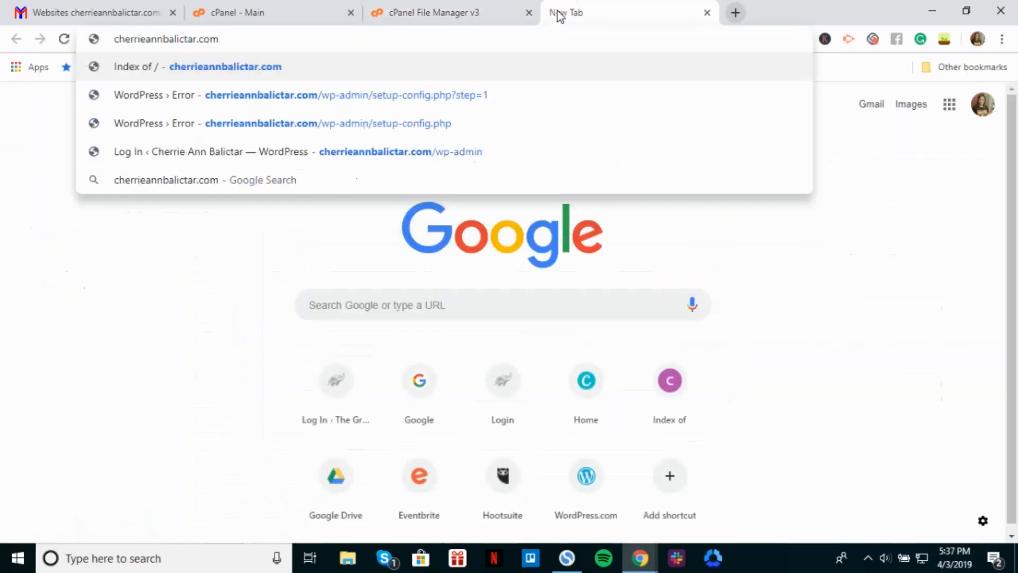
text(/wp)
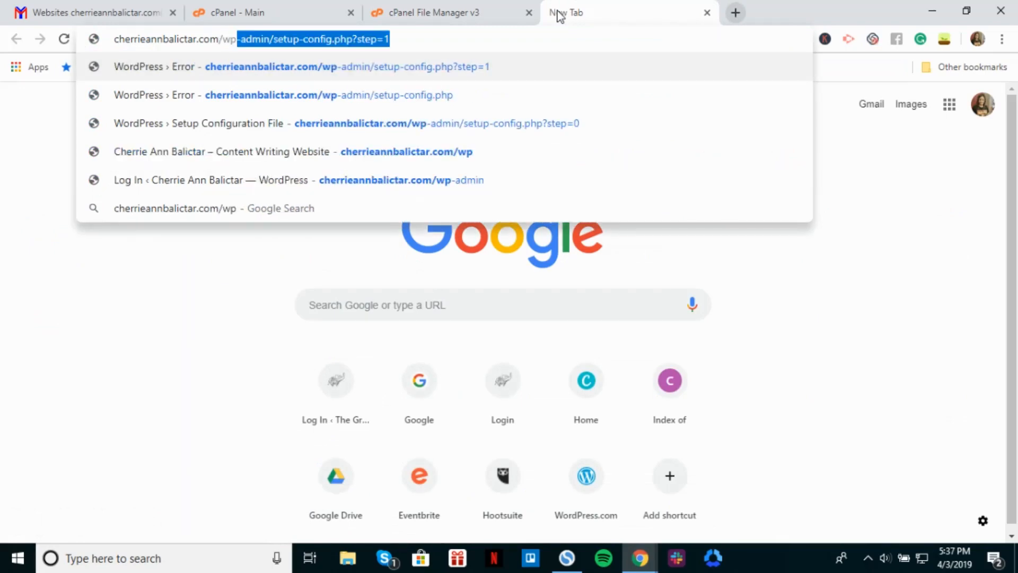
text(-admin)
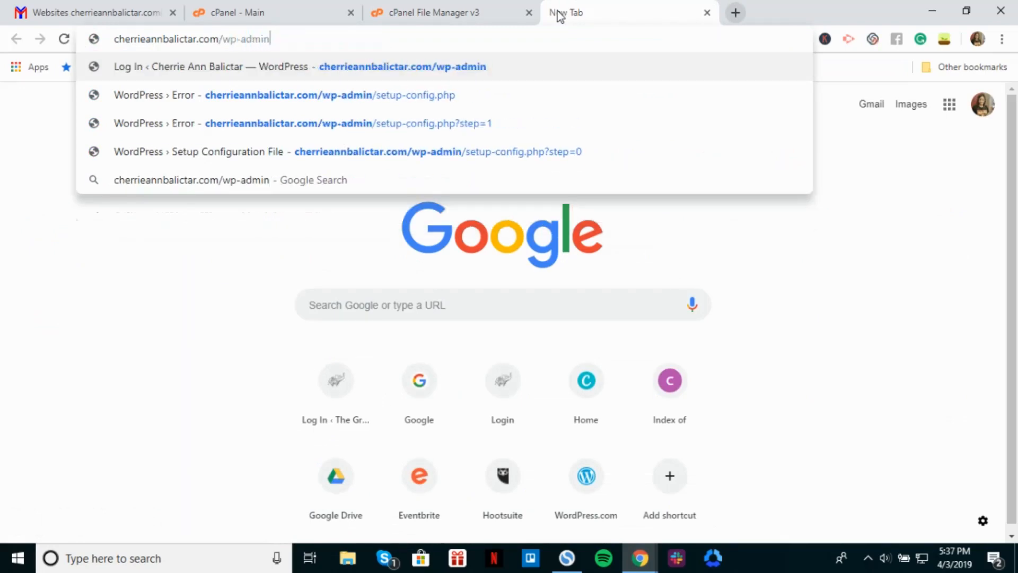
key(Return)
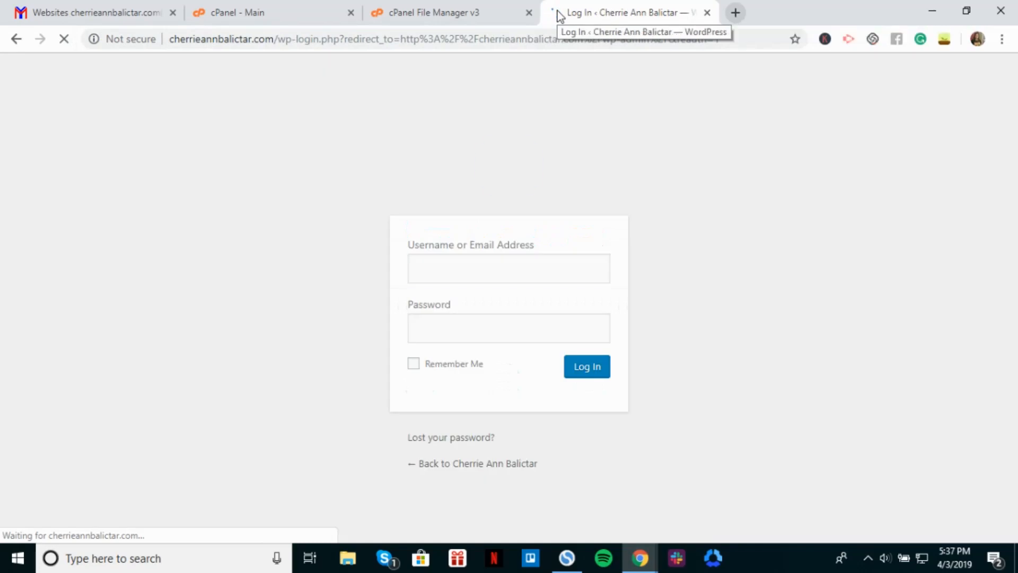
- Open the site's root domain in another new tab and check its front page alongside the WordPress login page
click(735, 13)
text(cherrie)
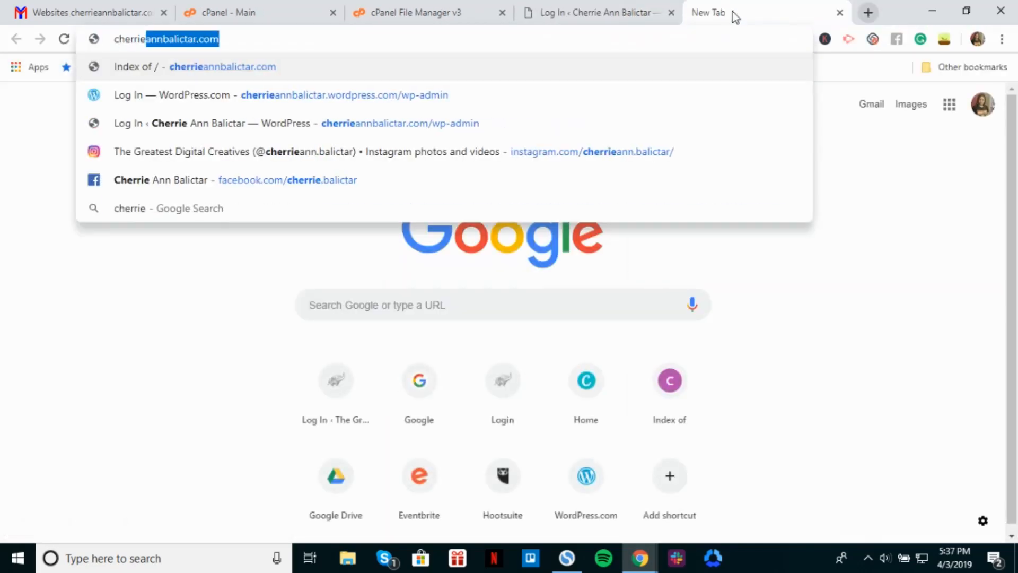
key(Return)
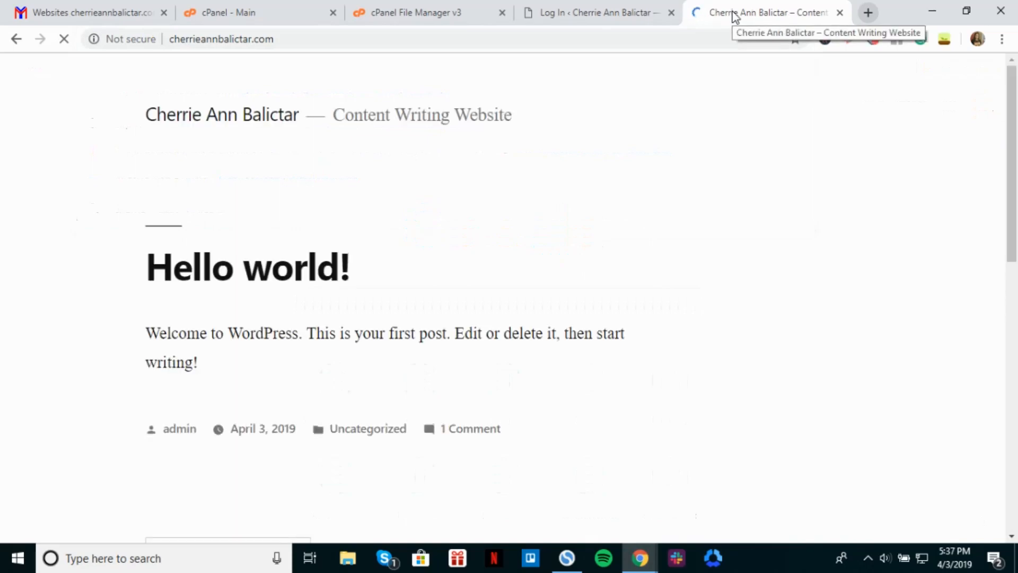
click(286, 40)
click(287, 39)
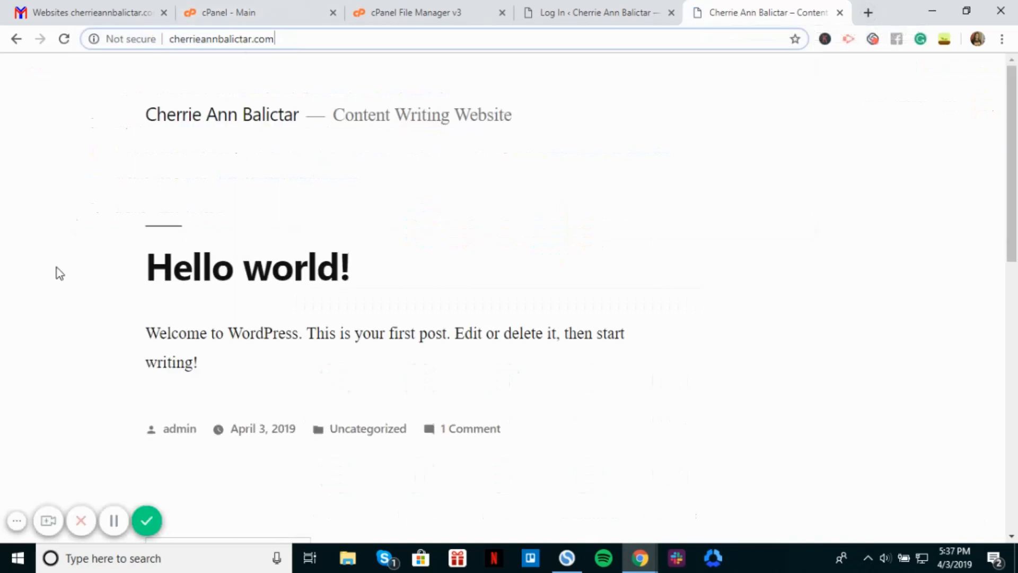
scroll(56, 273, down, 4)
scroll(57, 273, up, 4)
click(550, 12)
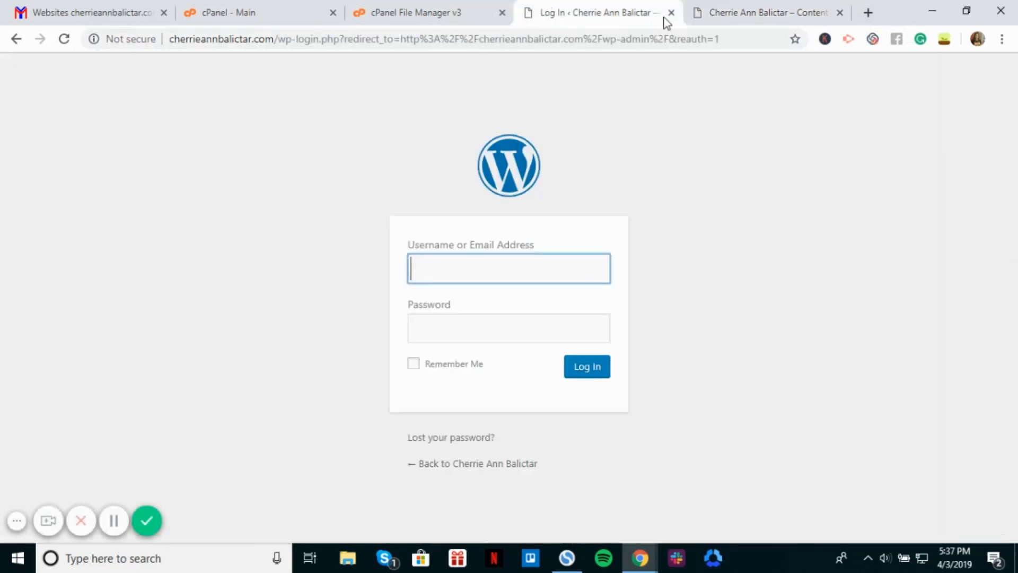
click(754, 9)
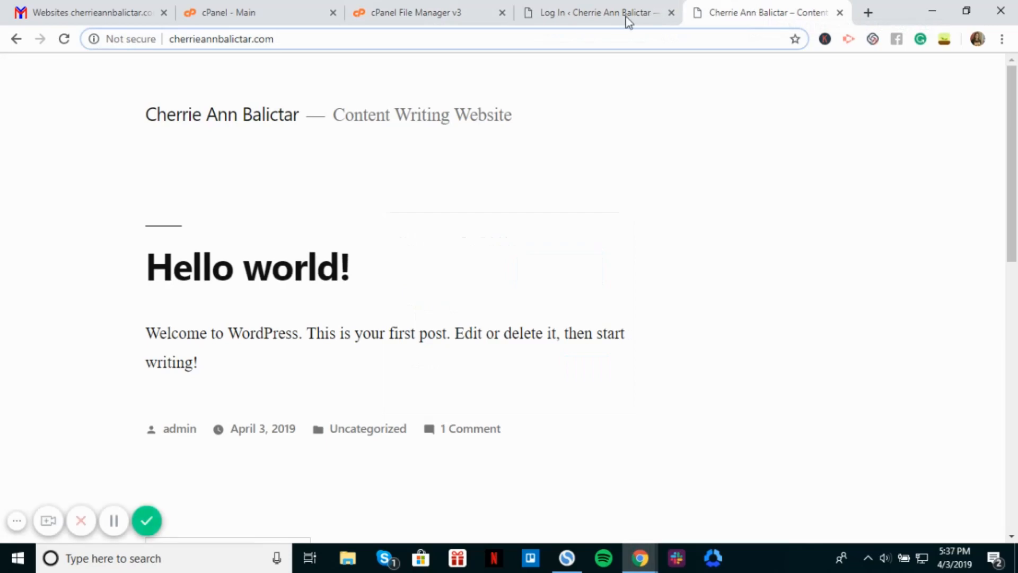